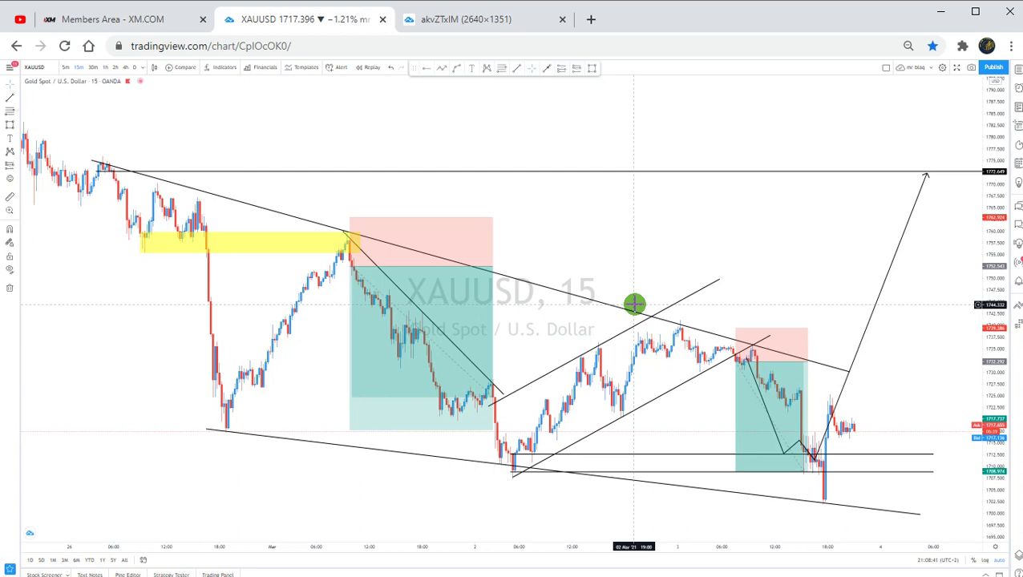
Inspect the stop, target and risk/reward details of the two short positions on the XAUUSD chart
{"action": "left_click", "coordinate": [396, 330]}
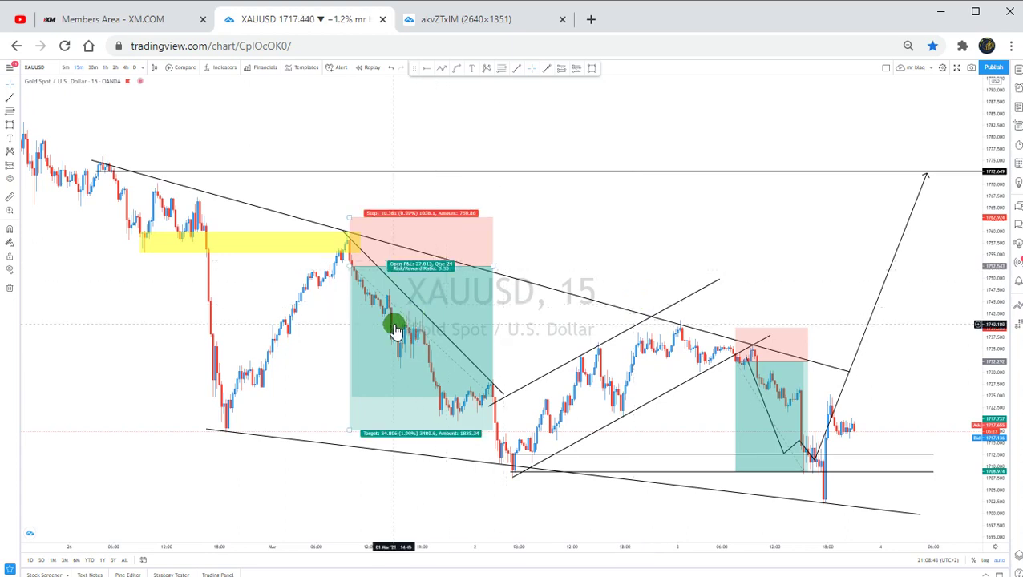
{"action": "left_click", "coordinate": [752, 371]}
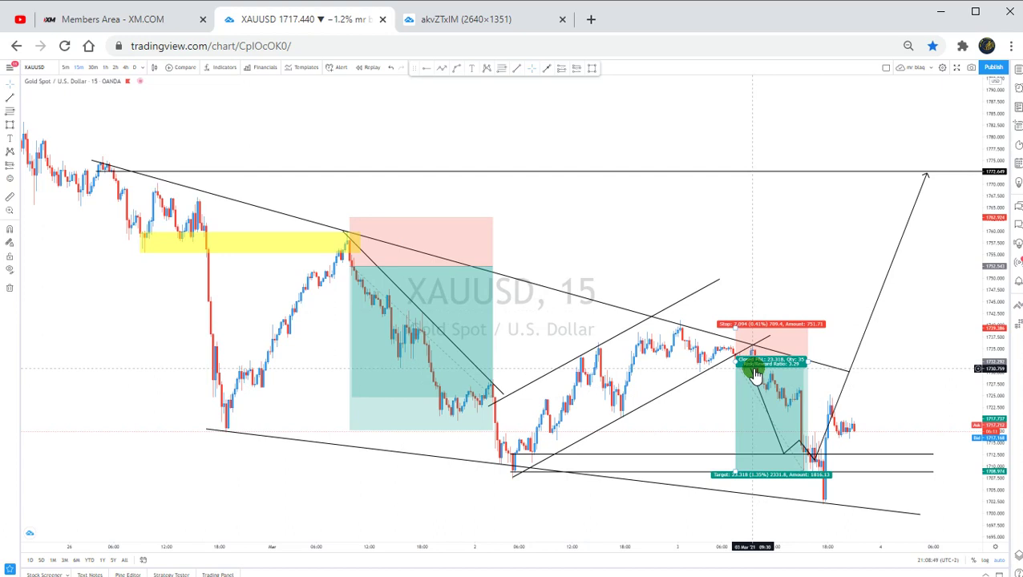
{"action": "left_click", "coordinate": [736, 230]}
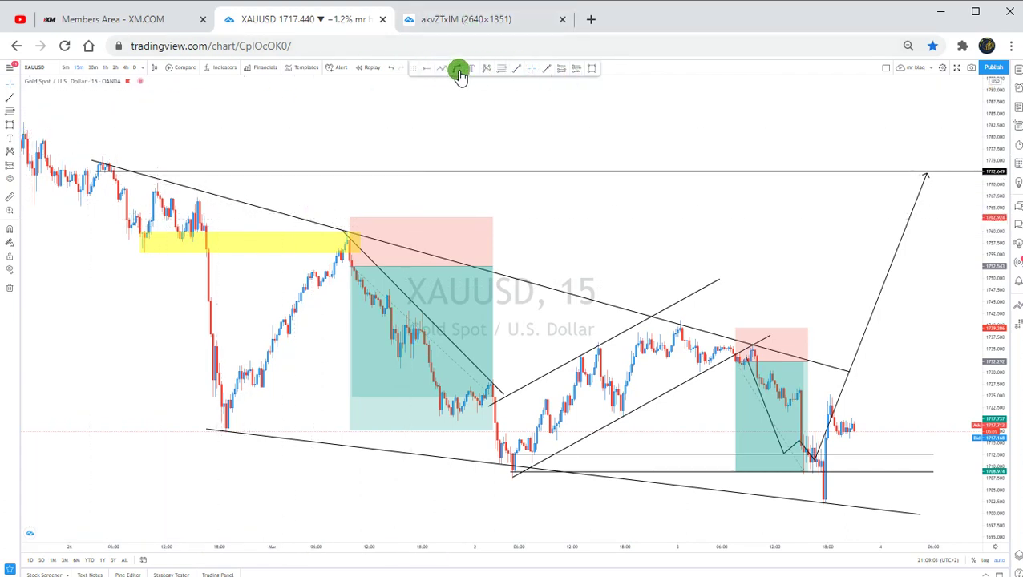
Draw a short curve beside the first swing high at the start of the descending trendline
{"action": "left_click", "coordinate": [98, 154]}
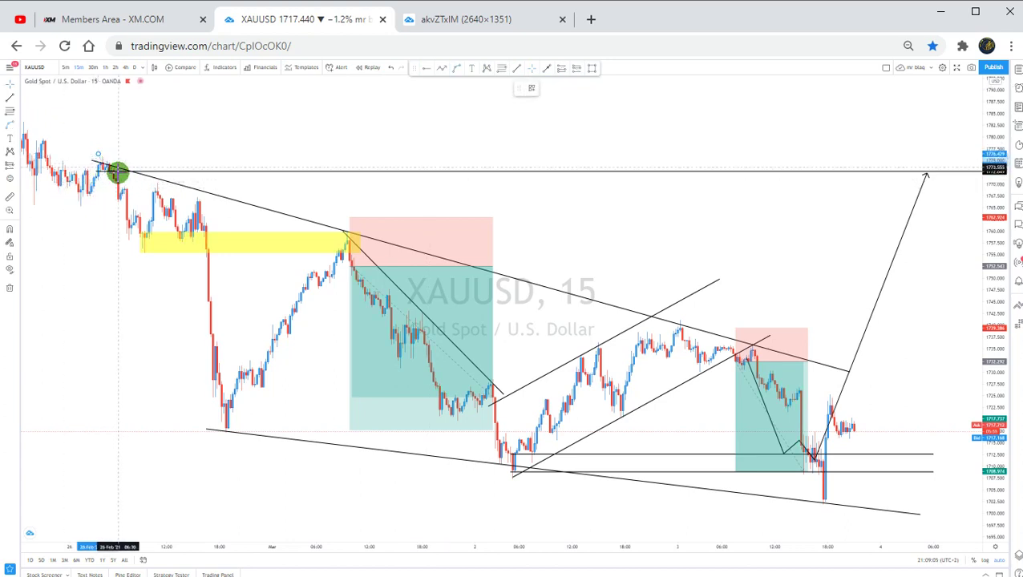
{"action": "left_click", "coordinate": [111, 192]}
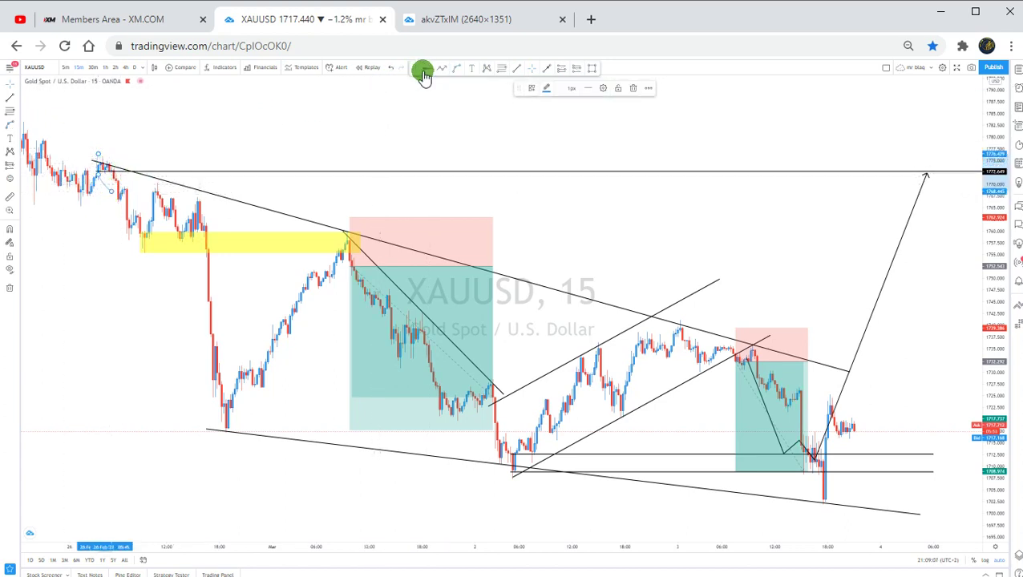
Circle the first swing high on the descending trendline with the Brush, coloured green and 4px thick
{"action": "left_click", "coordinate": [18, 141]}
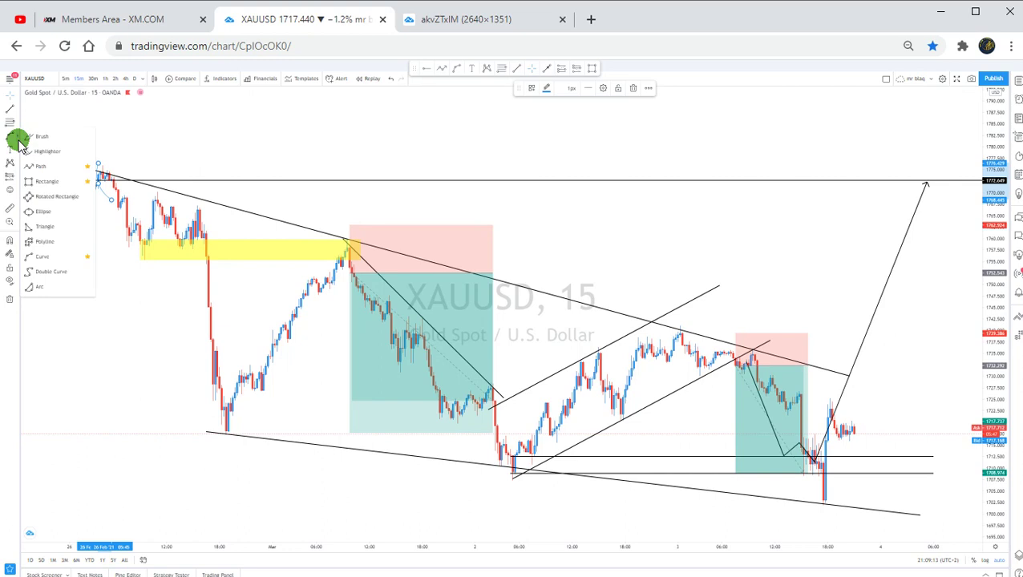
{"action": "left_click", "coordinate": [35, 138]}
{"action": "mouse_move", "coordinate": [97, 161]}
{"action": "left_mouse_down"}
{"action": "mouse_move", "coordinate": [119, 188]}
{"action": "mouse_move", "coordinate": [87, 181]}
{"action": "mouse_move", "coordinate": [105, 156]}
{"action": "mouse_move", "coordinate": [126, 167]}
{"action": "left_mouse_up"}
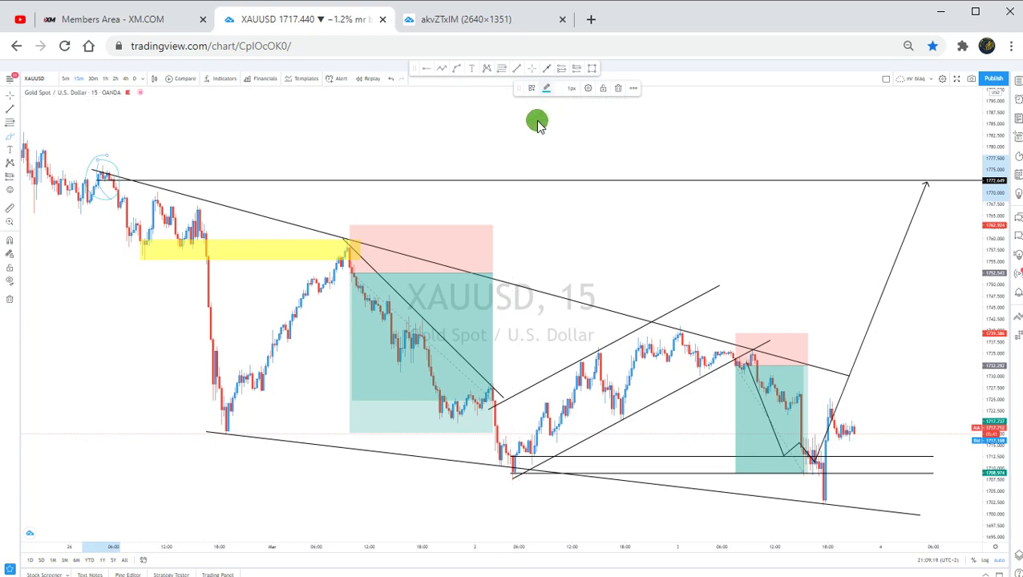
{"action": "left_click", "coordinate": [547, 88]}
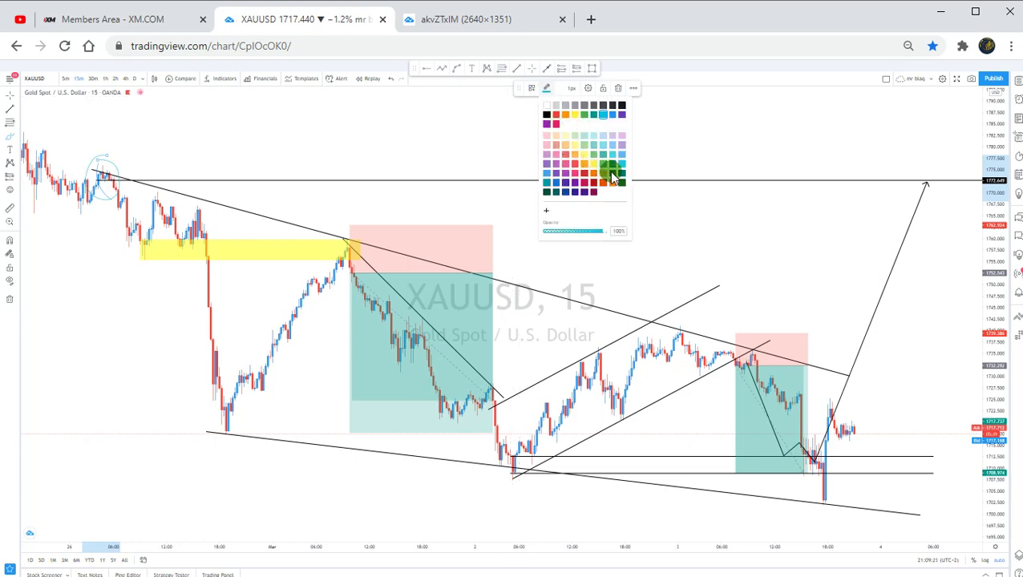
{"action": "left_click", "coordinate": [588, 116]}
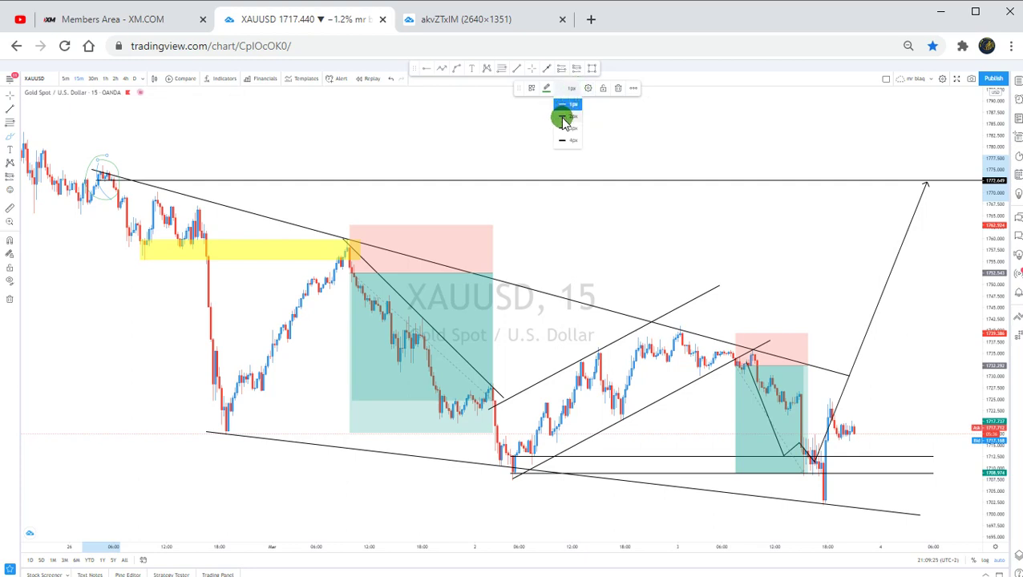
{"action": "left_click", "coordinate": [564, 140]}
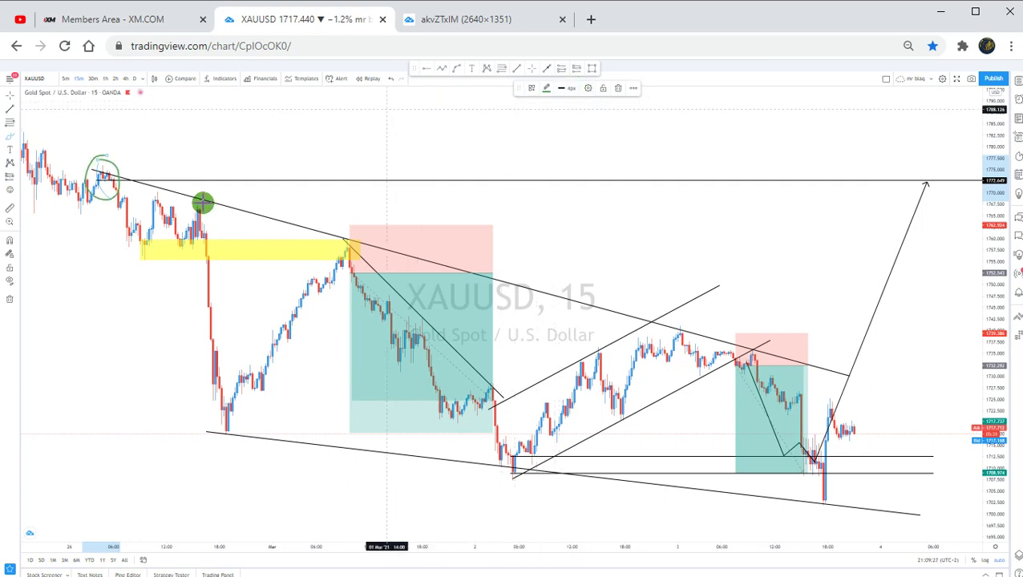
Circle the second and third swing highs where price touches the descending trendline with the green brush
{"action": "mouse_move", "coordinate": [383, 252]}
{"action": "left_mouse_down"}
{"action": "mouse_move", "coordinate": [337, 258]}
{"action": "mouse_move", "coordinate": [359, 221]}
{"action": "mouse_move", "coordinate": [379, 244]}
{"action": "left_mouse_up"}
{"action": "left_click_drag", "start_coordinate": [659, 313], "coordinate": [705, 341]}
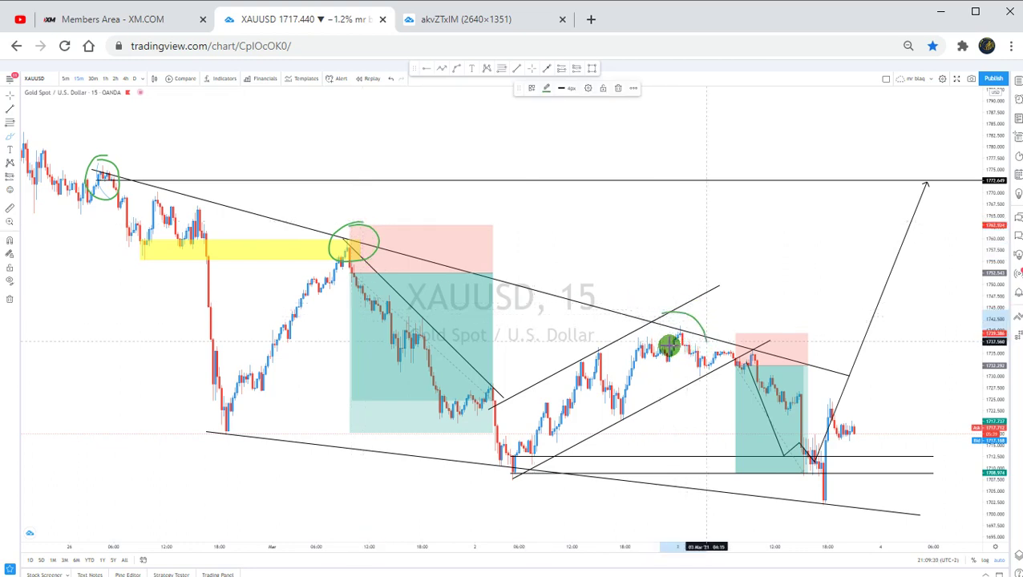
{"action": "left_click_drag", "start_coordinate": [678, 310], "coordinate": [675, 314]}
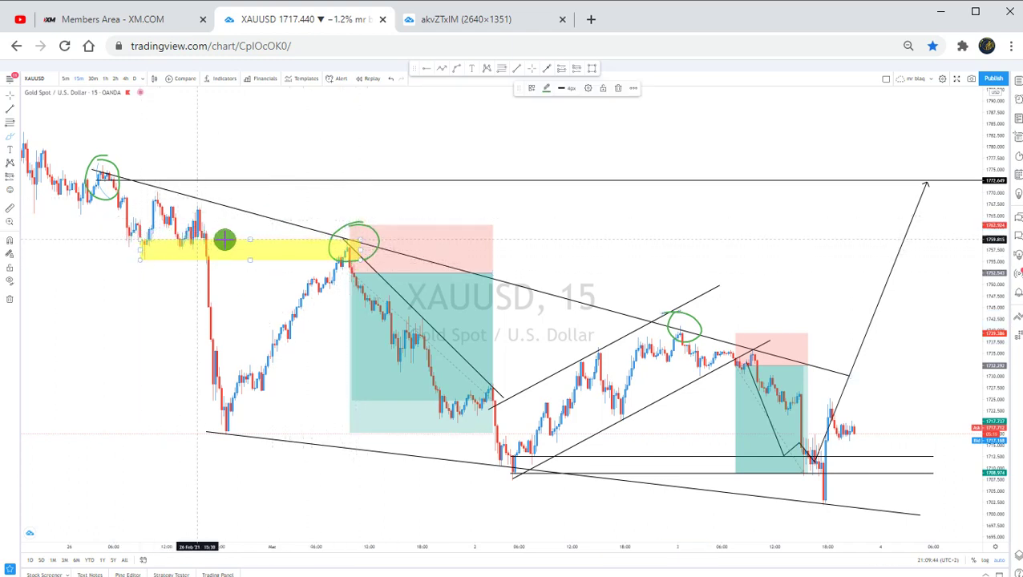
Brush-mark the yellow zone's support and double bottom with its projected rise, the drop to the circled 26 Feb low, and the rebound arrow
{"action": "mouse_move", "coordinate": [128, 242]}
{"action": "left_mouse_down"}
{"action": "mouse_move", "coordinate": [214, 253]}
{"action": "mouse_move", "coordinate": [121, 248]}
{"action": "mouse_move", "coordinate": [176, 259]}
{"action": "mouse_move", "coordinate": [119, 243]}
{"action": "mouse_move", "coordinate": [147, 254]}
{"action": "left_mouse_up"}
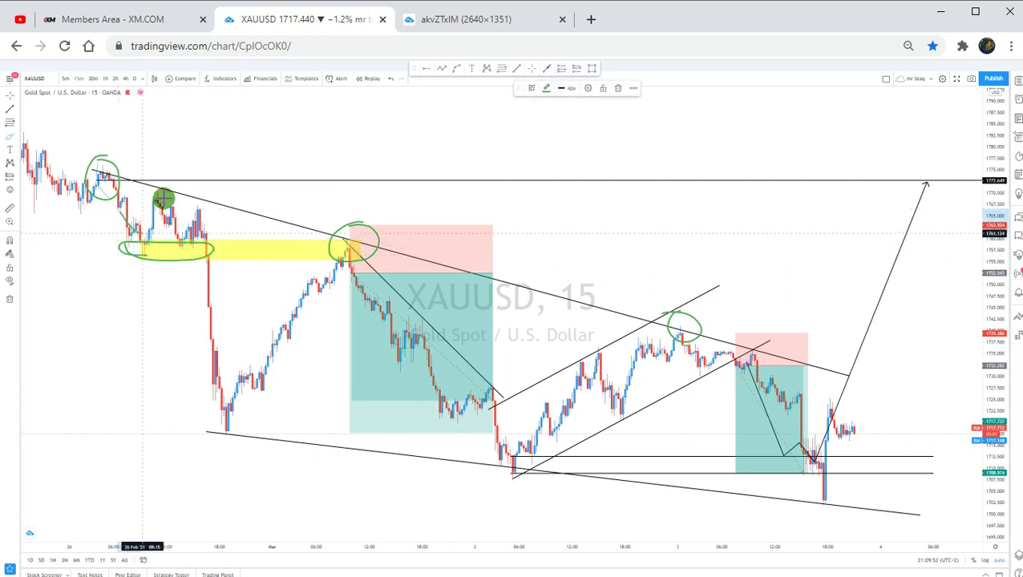
{"action": "left_click_drag", "start_coordinate": [196, 241], "coordinate": [266, 149]}
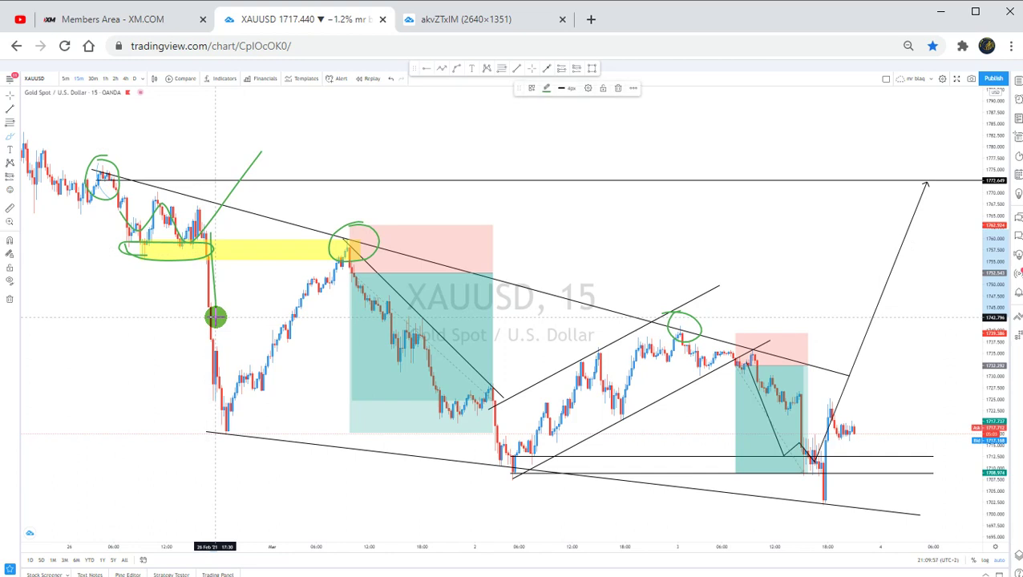
{"action": "mouse_move", "coordinate": [213, 400]}
{"action": "left_mouse_down"}
{"action": "mouse_move", "coordinate": [245, 393]}
{"action": "mouse_move", "coordinate": [234, 437]}
{"action": "mouse_move", "coordinate": [210, 415]}
{"action": "mouse_move", "coordinate": [213, 401]}
{"action": "left_mouse_up"}
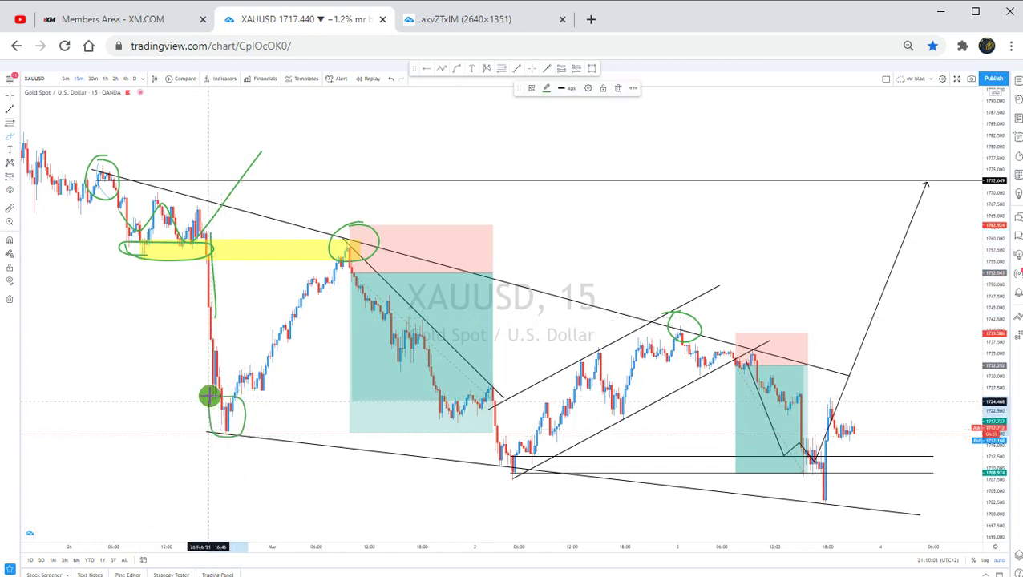
{"action": "mouse_move", "coordinate": [270, 321]}
{"action": "left_mouse_down"}
{"action": "mouse_move", "coordinate": [290, 312]}
{"action": "mouse_move", "coordinate": [293, 336]}
{"action": "left_mouse_up"}
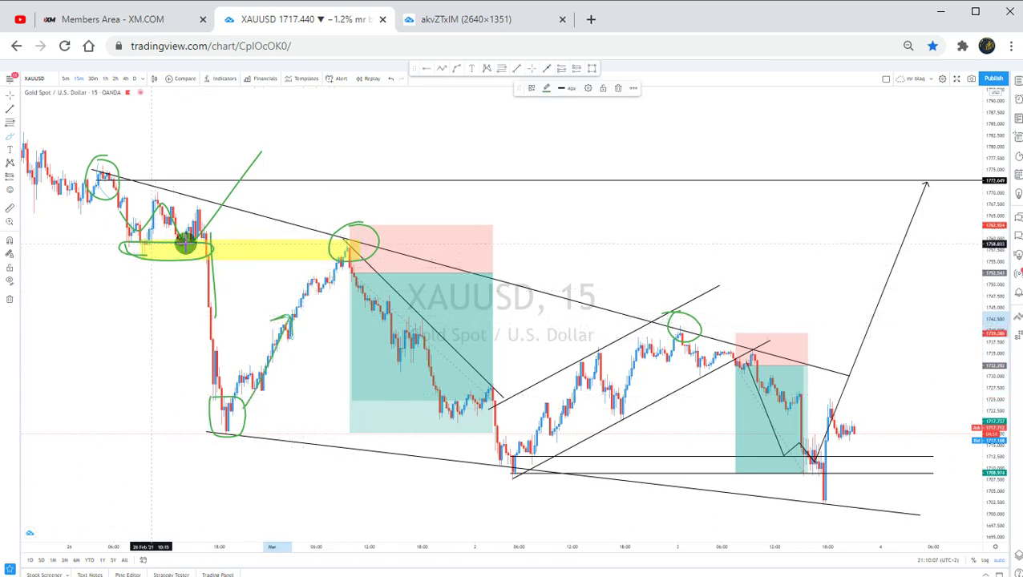
Brush-mark the yellow zone's support line, the retest at the second trendline touch, and the fall through the first short position
{"action": "left_click", "coordinate": [161, 245]}
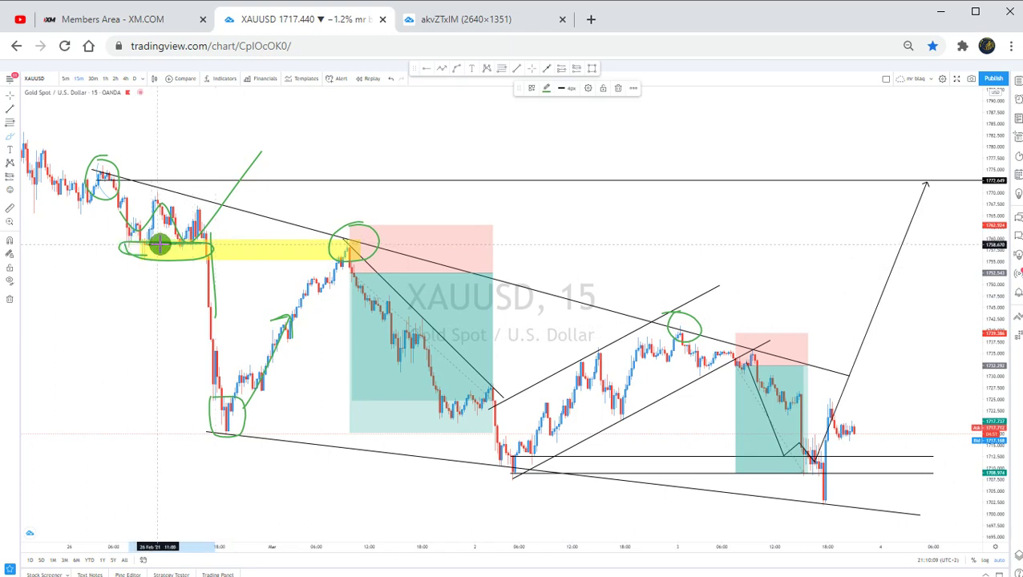
{"action": "left_click", "coordinate": [256, 257]}
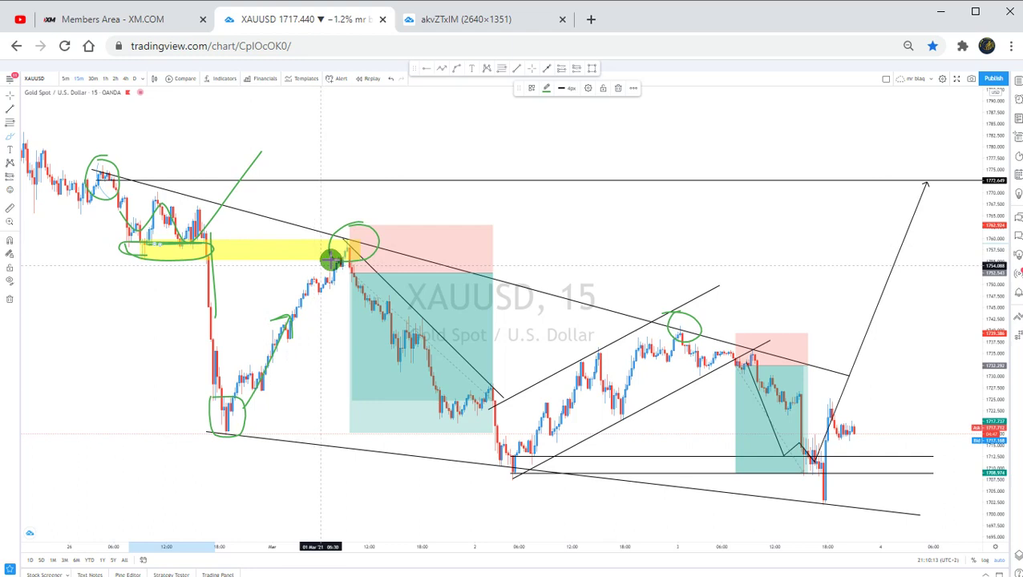
{"action": "left_click_drag", "start_coordinate": [334, 230], "coordinate": [327, 248]}
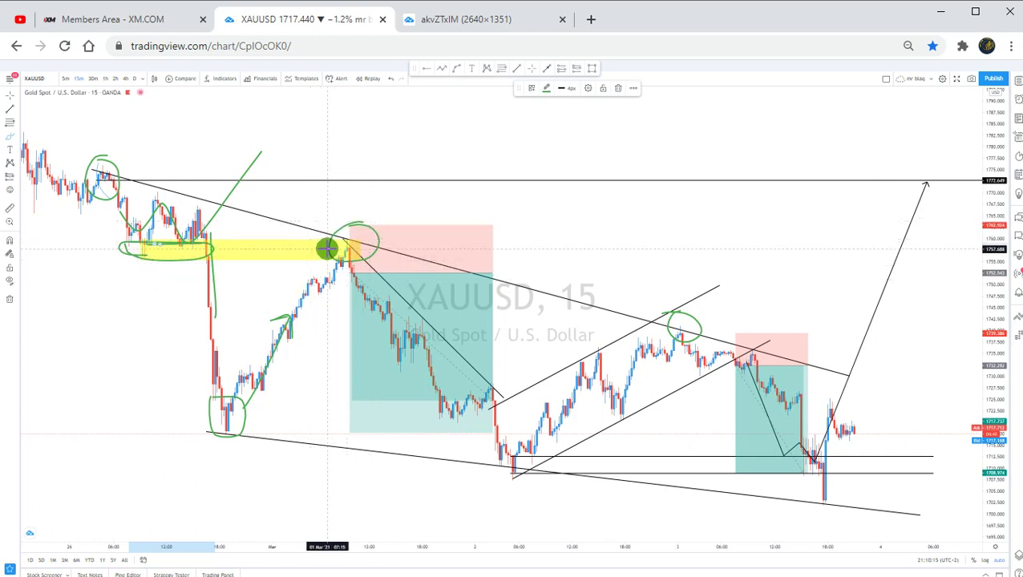
{"action": "left_click", "coordinate": [346, 239]}
{"action": "left_click_drag", "start_coordinate": [361, 245], "coordinate": [359, 272]}
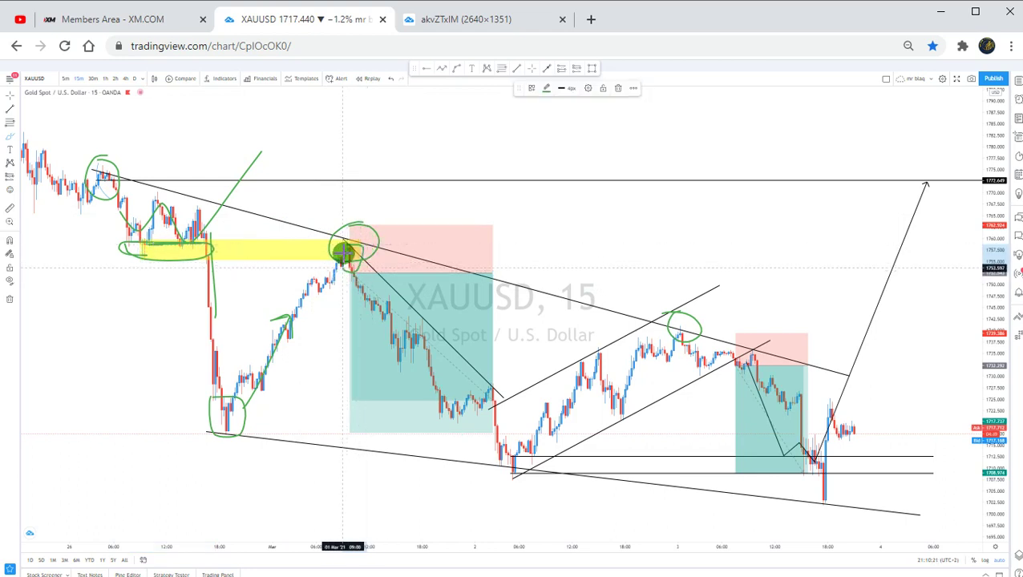
{"action": "left_click_drag", "start_coordinate": [354, 269], "coordinate": [367, 320]}
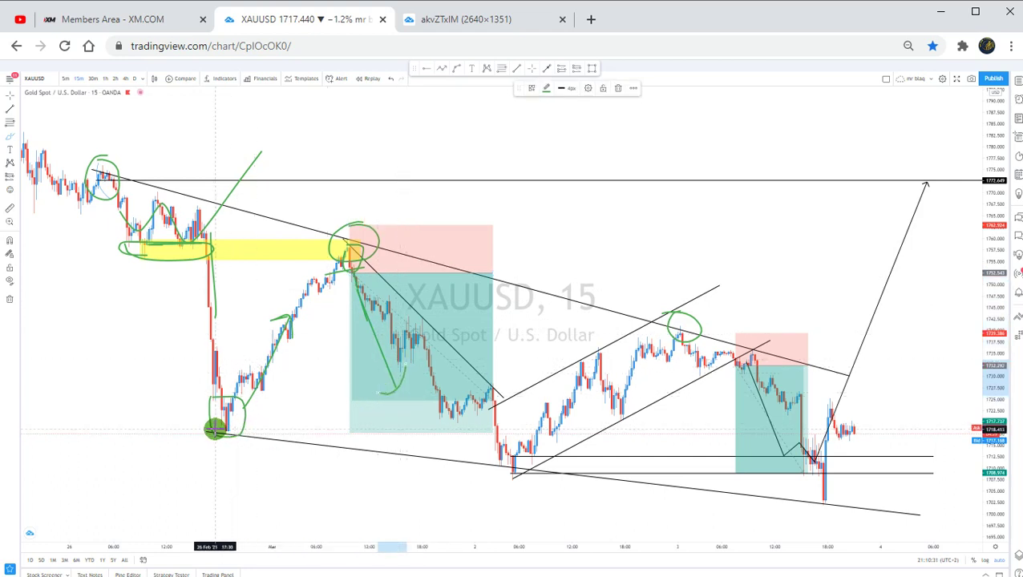
Brush a line from the 26 Feb low to the circled 2 Mar break, and trace the fall and rise inside the ascending channel
{"action": "left_click_drag", "start_coordinate": [218, 429], "coordinate": [511, 441]}
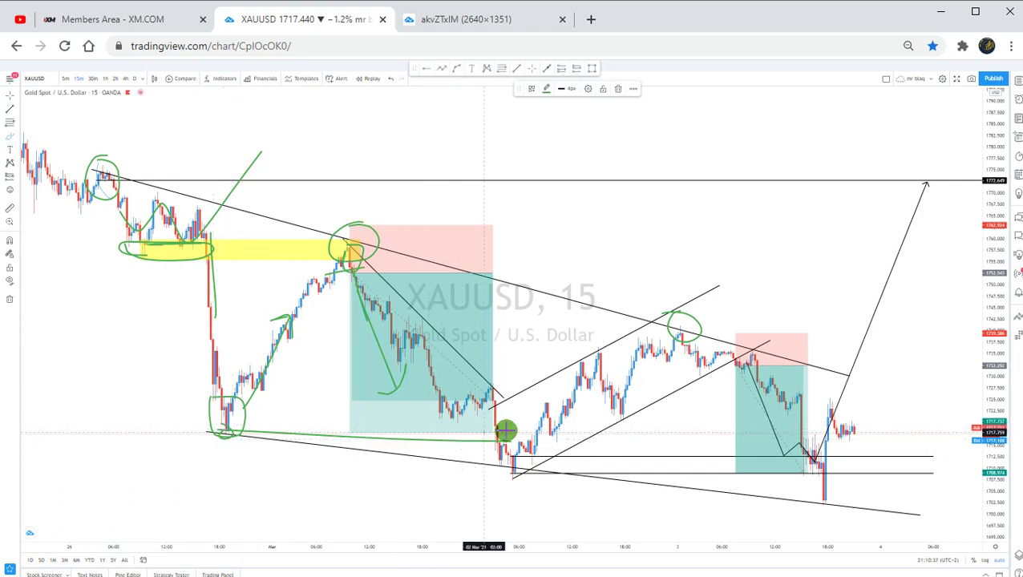
{"action": "mouse_move", "coordinate": [480, 451]}
{"action": "left_mouse_down"}
{"action": "mouse_move", "coordinate": [484, 425]}
{"action": "mouse_move", "coordinate": [506, 431]}
{"action": "mouse_move", "coordinate": [491, 446]}
{"action": "left_mouse_up"}
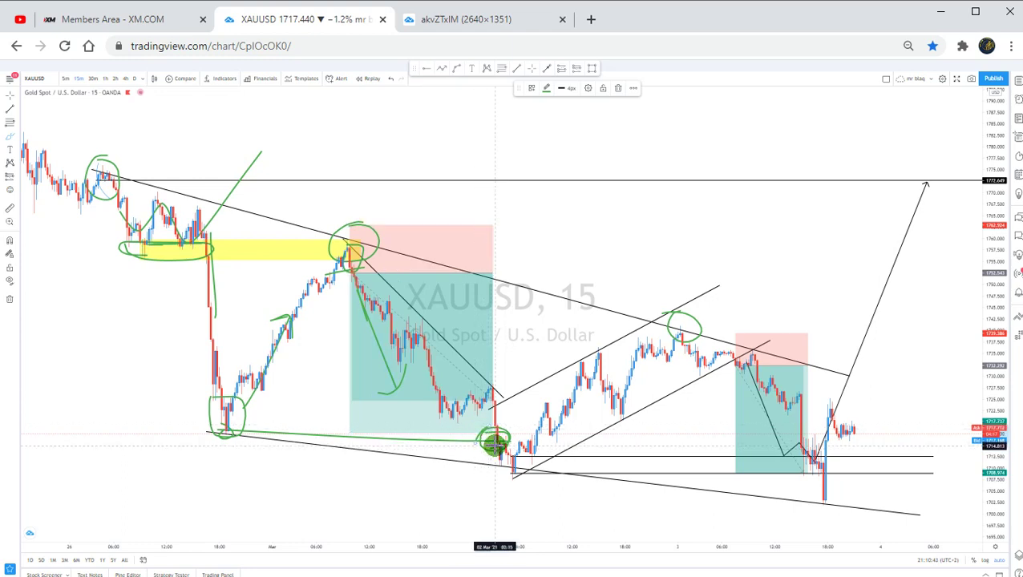
{"action": "mouse_move", "coordinate": [486, 445]}
{"action": "left_mouse_down"}
{"action": "mouse_move", "coordinate": [488, 466]}
{"action": "mouse_move", "coordinate": [517, 473]}
{"action": "mouse_move", "coordinate": [521, 464]}
{"action": "mouse_move", "coordinate": [516, 479]}
{"action": "mouse_move", "coordinate": [516, 456]}
{"action": "mouse_move", "coordinate": [596, 374]}
{"action": "left_mouse_up"}
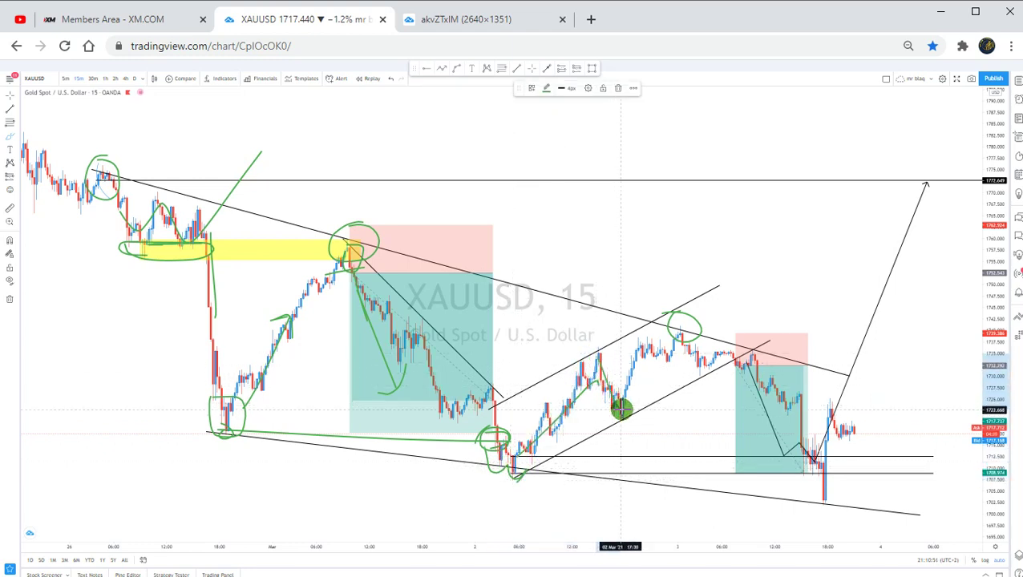
Mark the first swing high again with the brush and point out the second and third trendline touches
{"action": "left_click_drag", "start_coordinate": [99, 166], "coordinate": [112, 186]}
{"action": "left_click", "coordinate": [359, 230]}
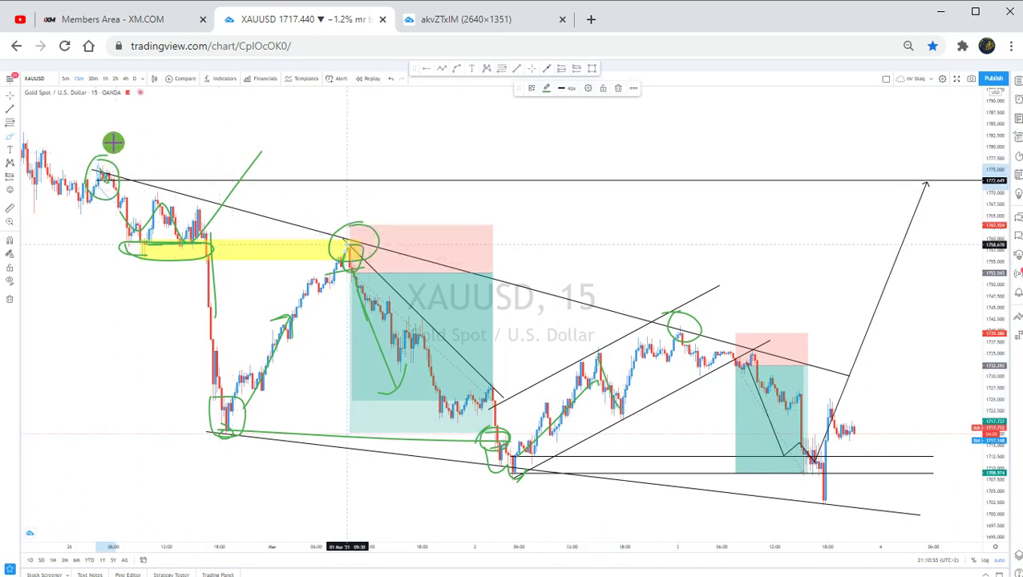
{"action": "left_click", "coordinate": [695, 332]}
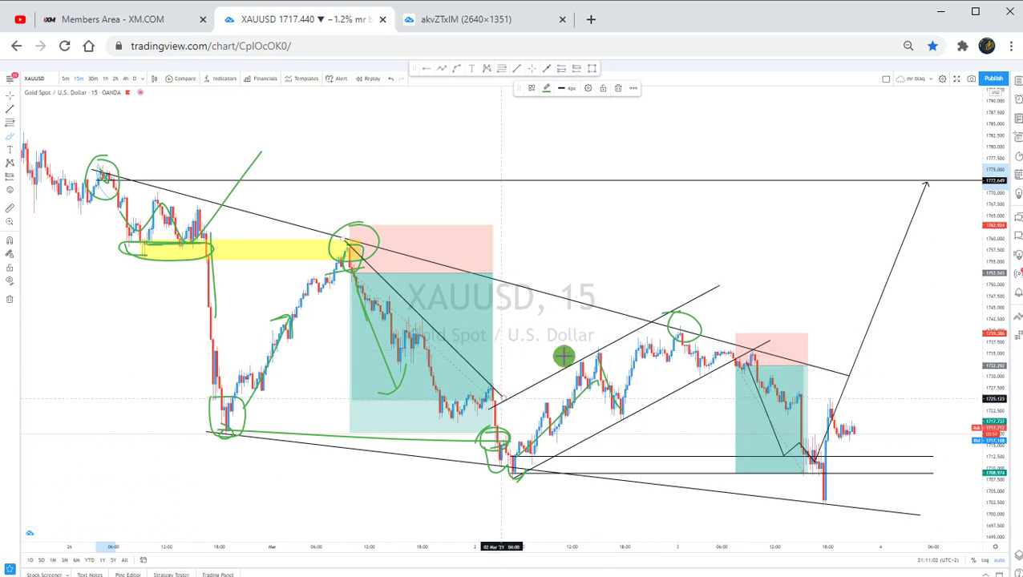
Circle the ascending channel's touch points and brush an upward arrow from its lower boundary to the 1772.649 line
{"action": "mouse_move", "coordinate": [583, 358]}
{"action": "left_mouse_down"}
{"action": "mouse_move", "coordinate": [571, 365]}
{"action": "mouse_move", "coordinate": [601, 356]}
{"action": "mouse_move", "coordinate": [596, 350]}
{"action": "left_mouse_up"}
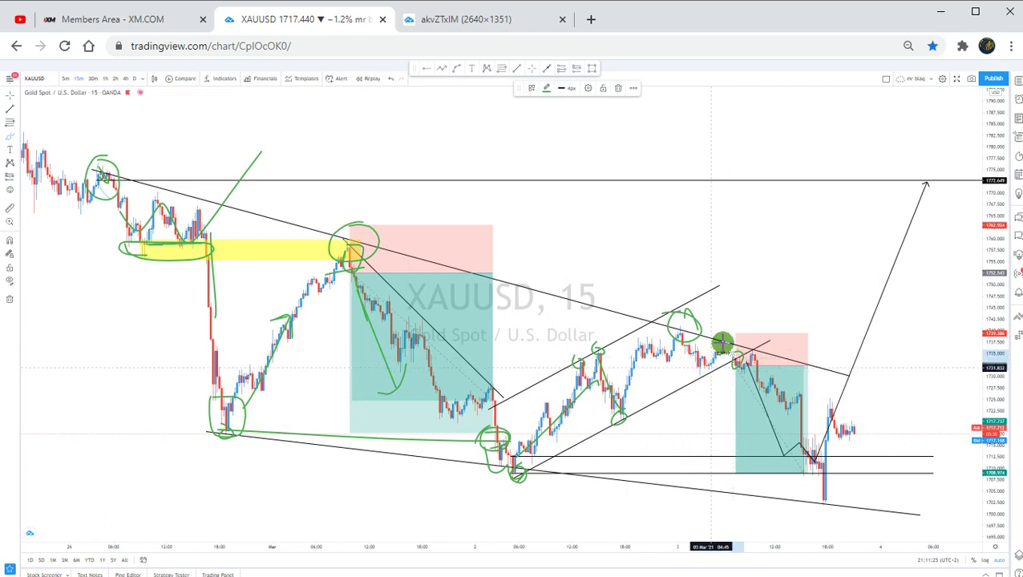
{"action": "left_click_drag", "start_coordinate": [738, 362], "coordinate": [811, 186]}
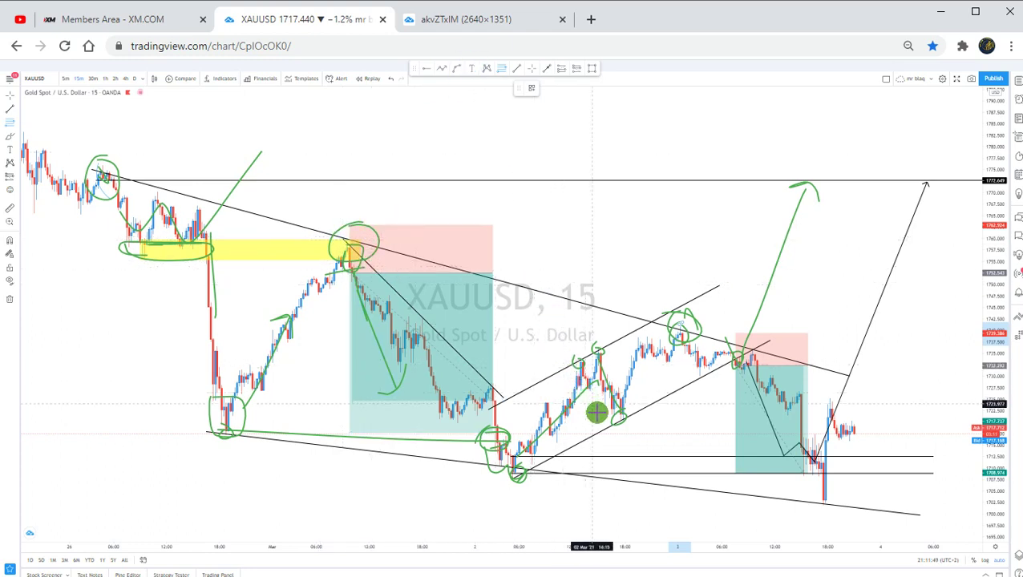
Draw a Fibonacci retracement from the second trendline touch at 1760.306 down to the low at 1709.086
{"action": "left_click", "coordinate": [504, 70]}
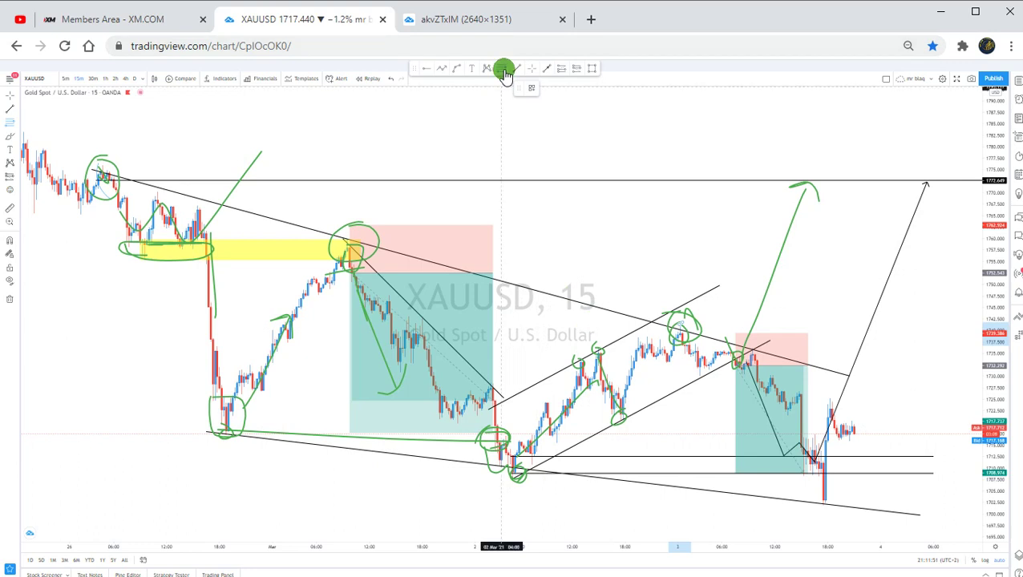
{"action": "left_click", "coordinate": [345, 237]}
{"action": "left_click_drag", "start_coordinate": [413, 293], "coordinate": [771, 471]}
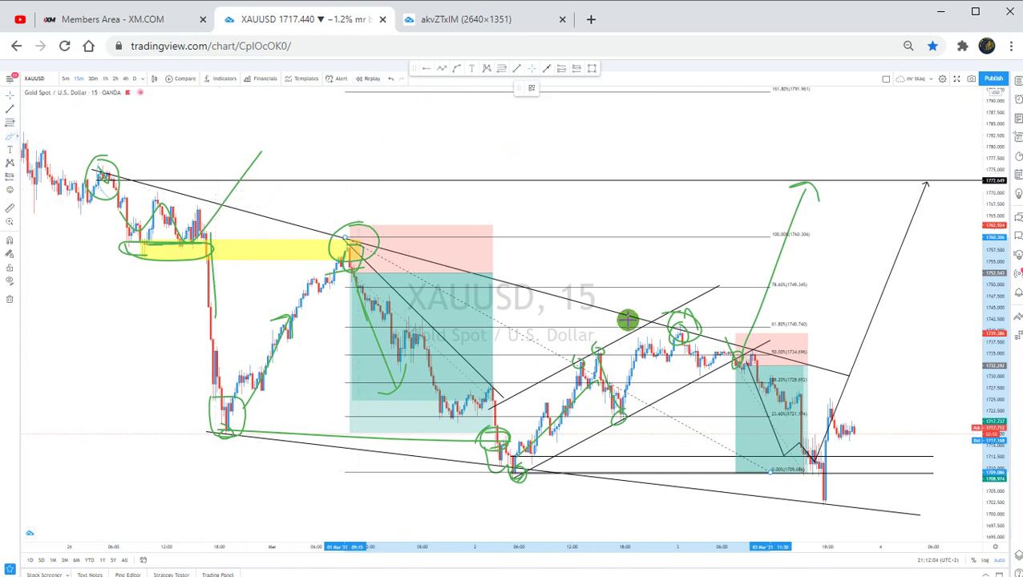
Circle the third swing high again and the 61.80% (1740.740) retracement label with the green brush
{"action": "mouse_move", "coordinate": [671, 319]}
{"action": "left_mouse_down"}
{"action": "mouse_move", "coordinate": [687, 342]}
{"action": "mouse_move", "coordinate": [664, 321]}
{"action": "left_mouse_up"}
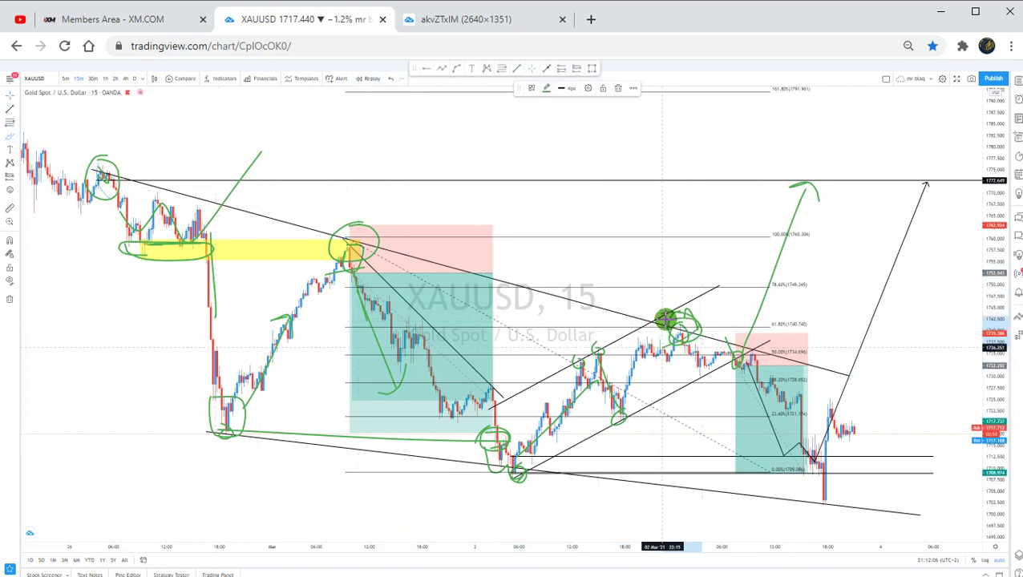
{"action": "mouse_move", "coordinate": [771, 323]}
{"action": "left_mouse_down"}
{"action": "mouse_move", "coordinate": [824, 321]}
{"action": "mouse_move", "coordinate": [772, 328]}
{"action": "left_mouse_up"}
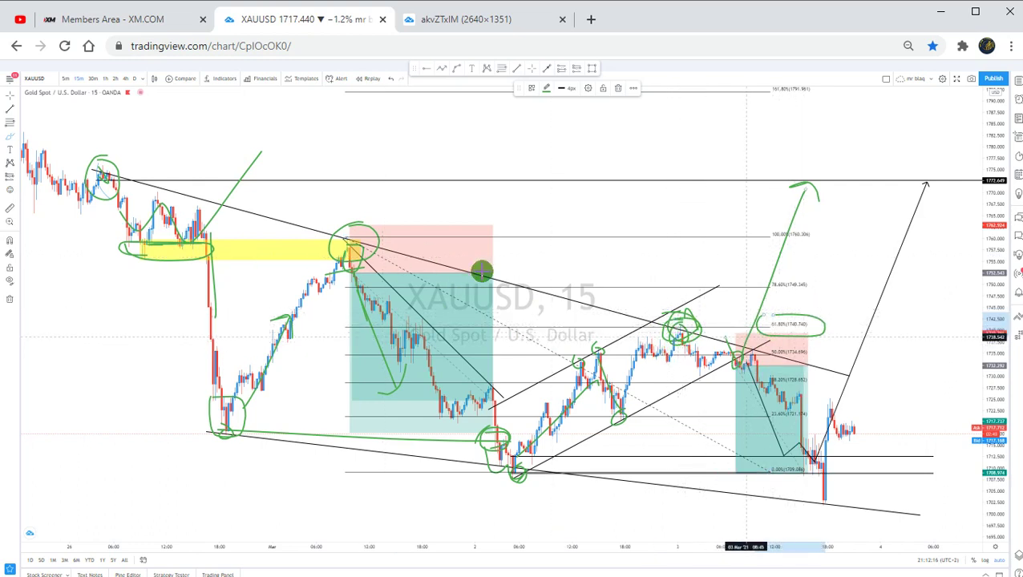
Brush-trace the pullback from the third swing high to the channel's lower line and a projected rise from there
{"action": "mouse_move", "coordinate": [482, 272]}
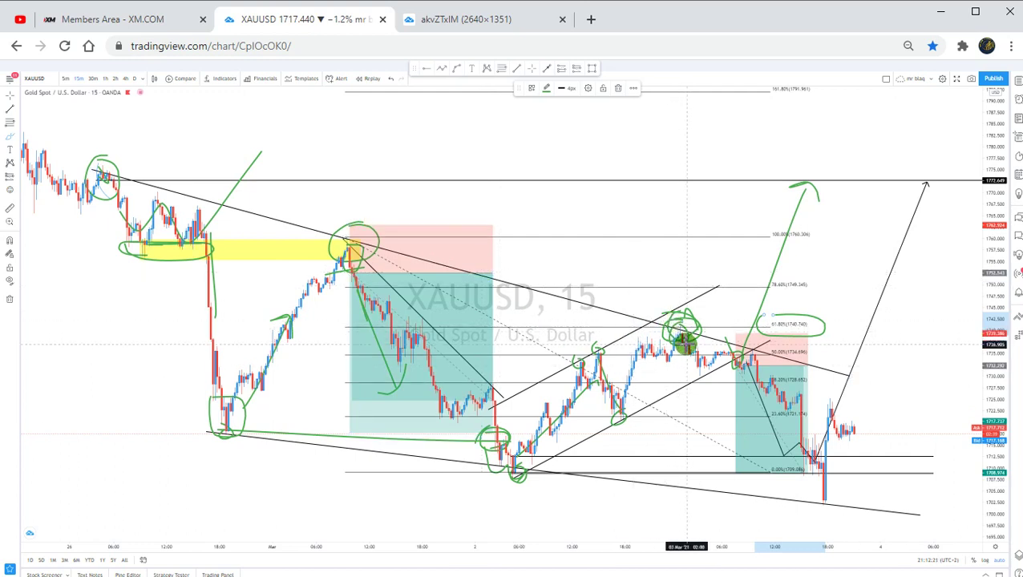
{"action": "left_click_drag", "start_coordinate": [680, 347], "coordinate": [676, 344]}
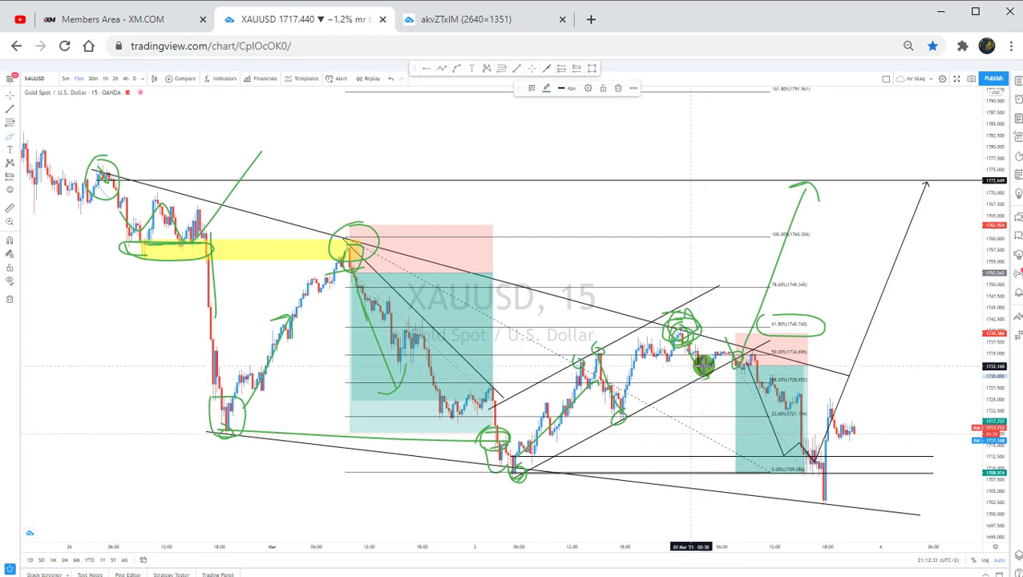
{"action": "left_click_drag", "start_coordinate": [714, 369], "coordinate": [744, 271]}
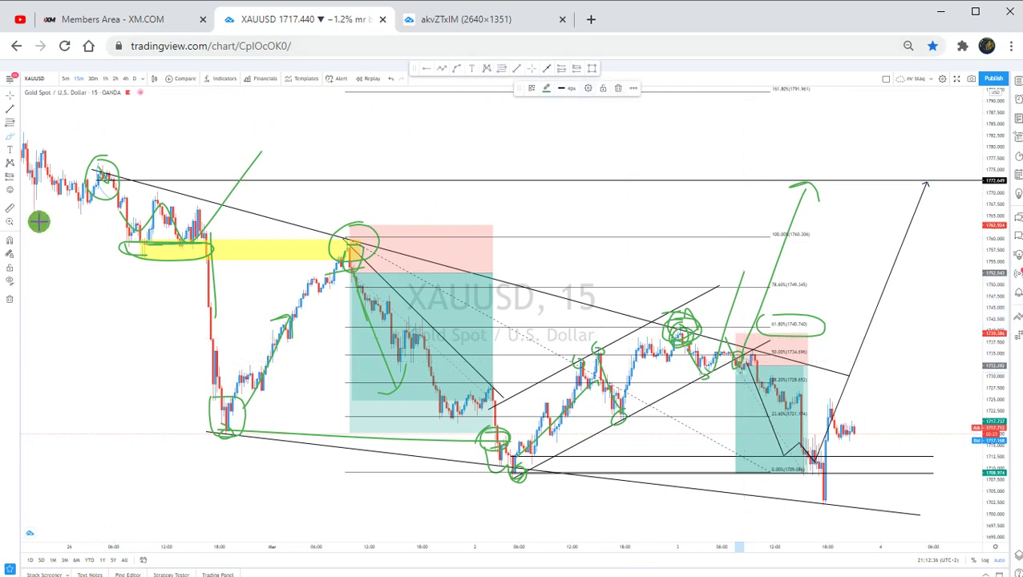
Brush-mark the second short trade's target area, then circle the lower trendline's touch points near 1709 and 1702.5
{"action": "left_click", "coordinate": [8, 97]}
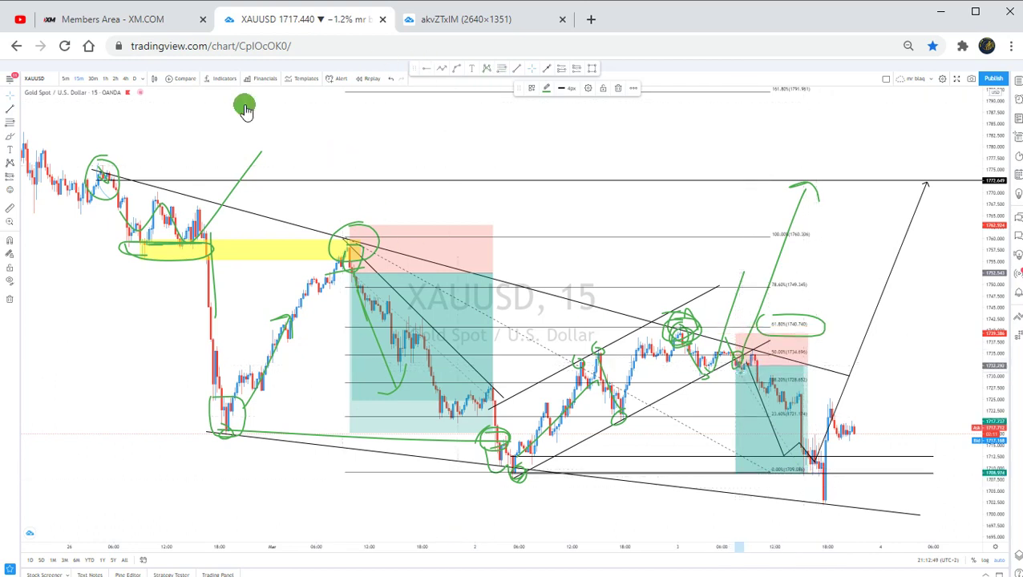
{"action": "left_click", "coordinate": [173, 282]}
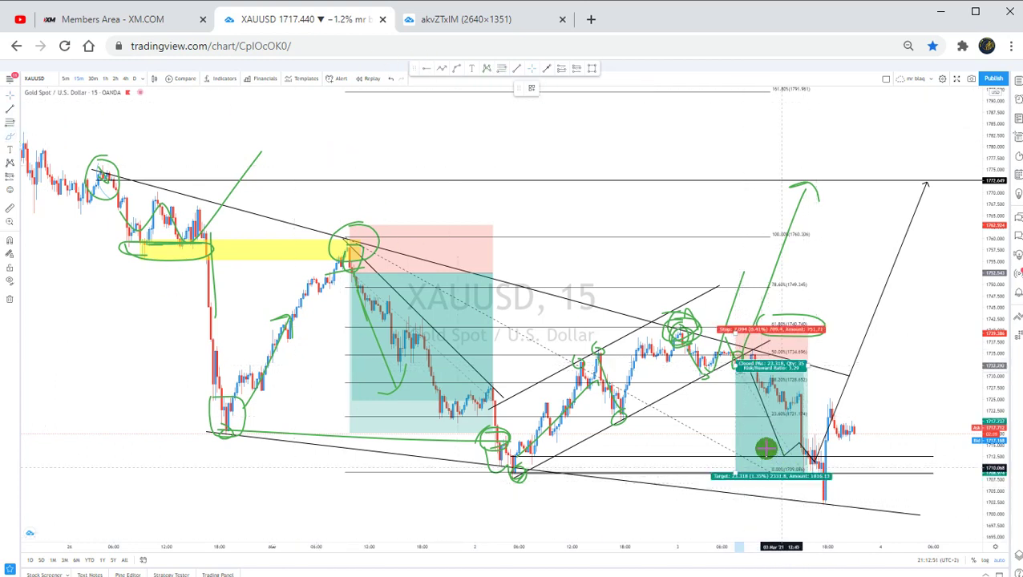
{"action": "left_click_drag", "start_coordinate": [786, 463], "coordinate": [842, 442]}
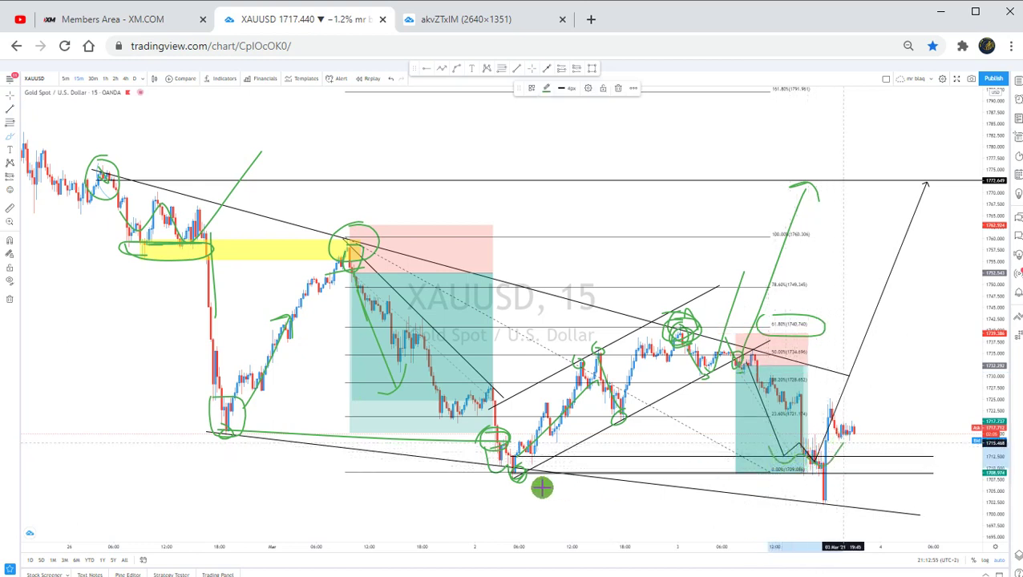
{"action": "mouse_move", "coordinate": [525, 466]}
{"action": "left_mouse_down"}
{"action": "mouse_move", "coordinate": [530, 475]}
{"action": "mouse_move", "coordinate": [510, 480]}
{"action": "left_mouse_up"}
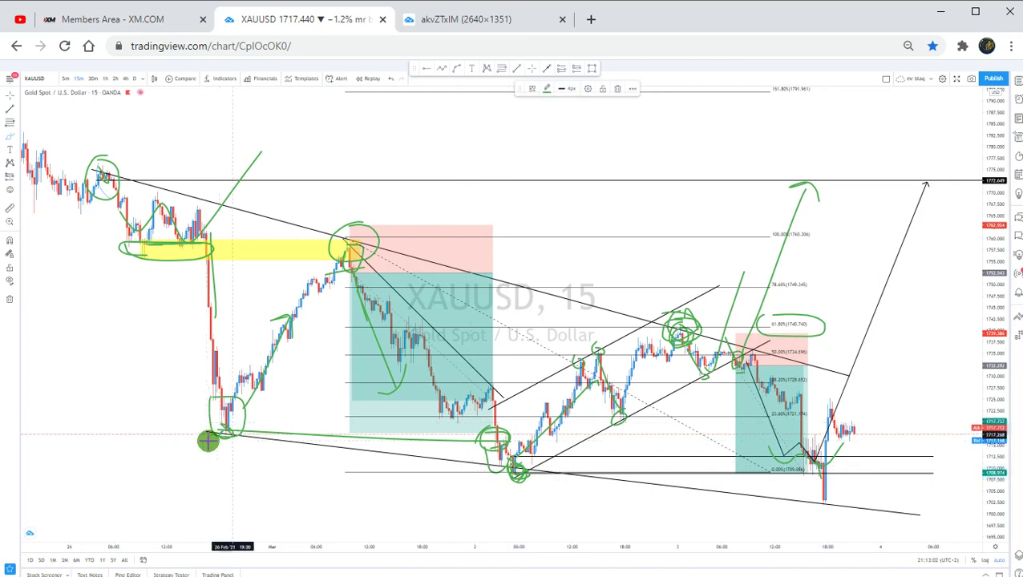
{"action": "mouse_move", "coordinate": [816, 487]}
{"action": "left_mouse_down"}
{"action": "mouse_move", "coordinate": [827, 507]}
{"action": "mouse_move", "coordinate": [809, 499]}
{"action": "left_mouse_up"}
Handwrite a large green "3" with letters beside it in the empty chart area below the first sharp drop
{"action": "left_click_drag", "start_coordinate": [146, 439], "coordinate": [138, 488]}
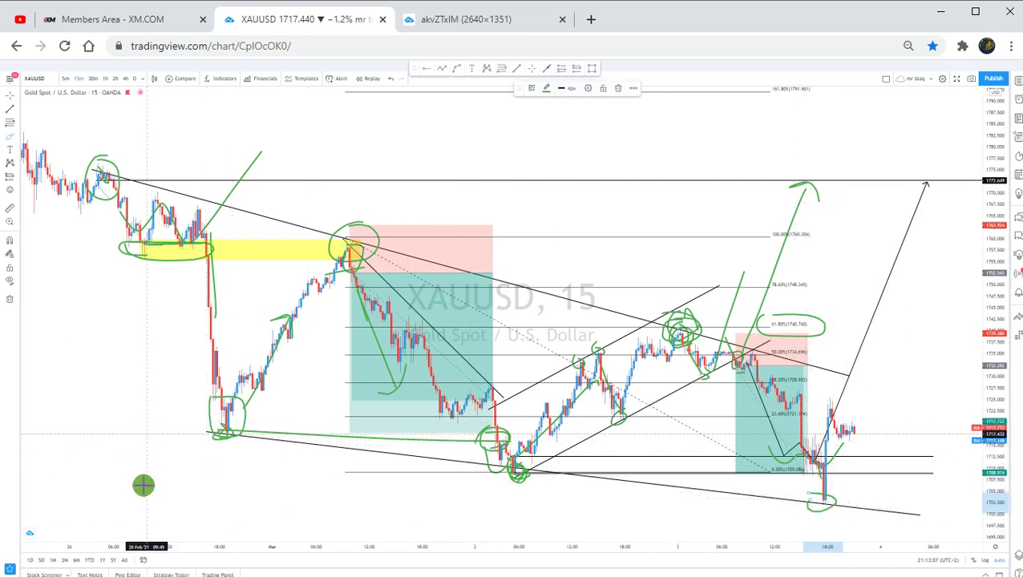
{"action": "mouse_move", "coordinate": [89, 438]}
{"action": "left_mouse_down"}
{"action": "mouse_move", "coordinate": [107, 446]}
{"action": "mouse_move", "coordinate": [72, 473]}
{"action": "left_mouse_up"}
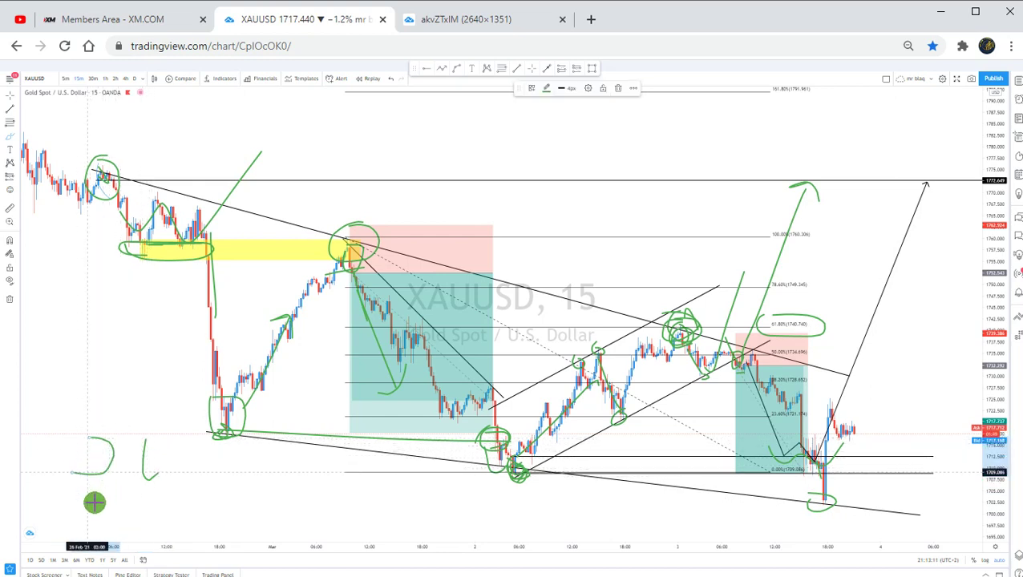
{"action": "left_click_drag", "start_coordinate": [95, 503], "coordinate": [59, 504]}
{"action": "mouse_move", "coordinate": [146, 448]}
{"action": "left_mouse_down"}
{"action": "mouse_move", "coordinate": [151, 440]}
{"action": "mouse_move", "coordinate": [128, 507]}
{"action": "mouse_move", "coordinate": [189, 526]}
{"action": "left_mouse_up"}
{"action": "mouse_move", "coordinate": [203, 459]}
{"action": "left_mouse_down"}
{"action": "mouse_move", "coordinate": [197, 502]}
{"action": "mouse_move", "coordinate": [221, 507]}
{"action": "mouse_move", "coordinate": [182, 504]}
{"action": "left_mouse_up"}
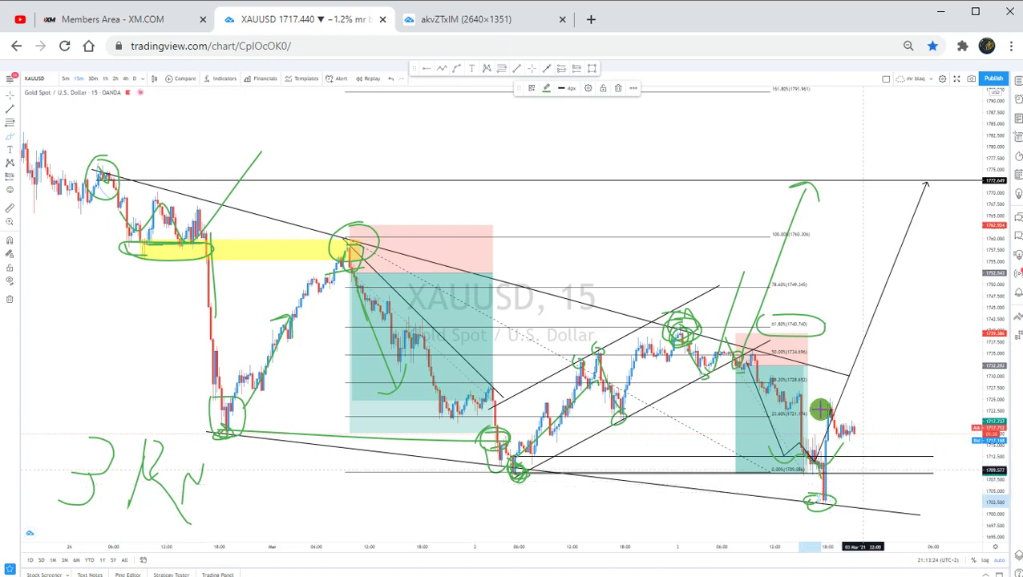
Brush a projected path from the latest candles, dipping to about 1712.5 and rising to about 1762
{"action": "mouse_move", "coordinate": [793, 369]}
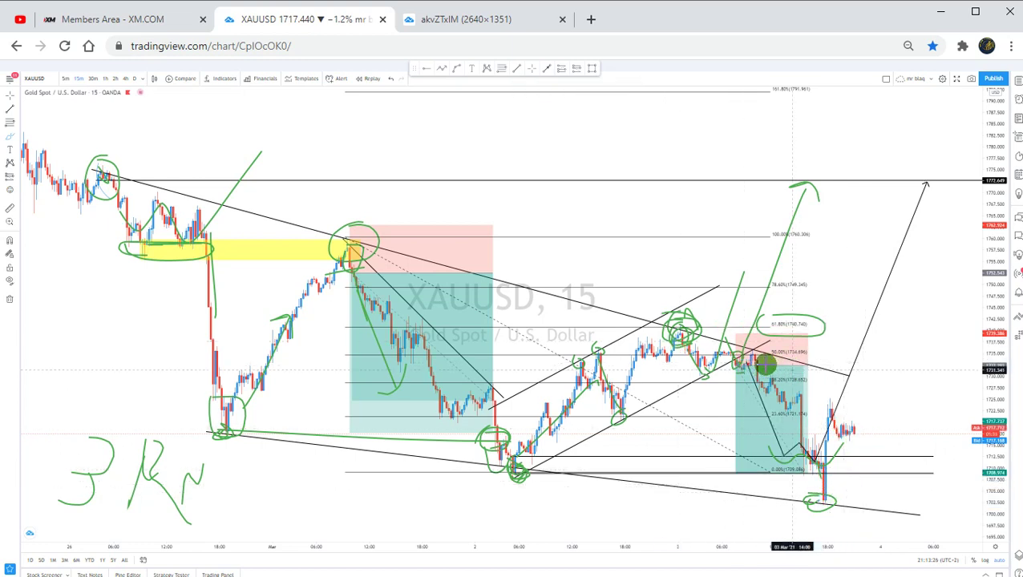
{"action": "mouse_move", "coordinate": [413, 296]}
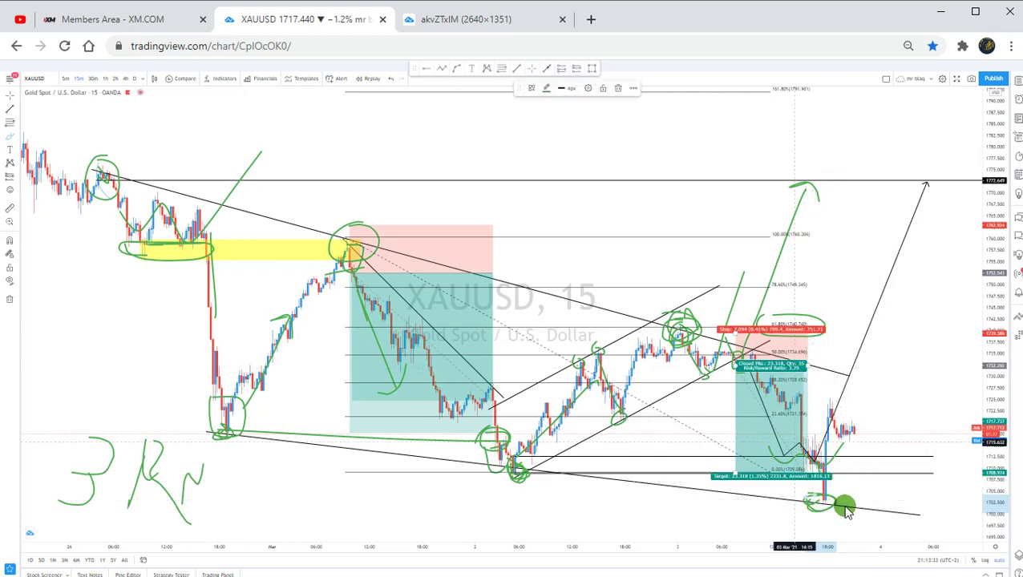
{"action": "mouse_move", "coordinate": [833, 417]}
{"action": "left_mouse_down"}
{"action": "mouse_move", "coordinate": [837, 429]}
{"action": "mouse_move", "coordinate": [859, 422]}
{"action": "mouse_move", "coordinate": [871, 455]}
{"action": "mouse_move", "coordinate": [886, 452]}
{"action": "mouse_move", "coordinate": [980, 227]}
{"action": "left_mouse_up"}
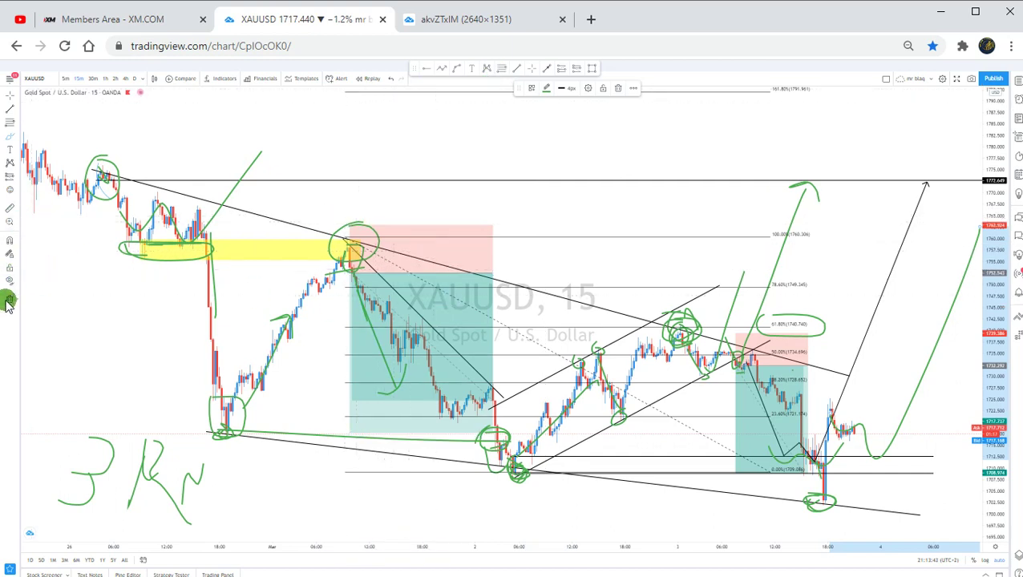
Remove all drawings from the XAUUSD chart and try to change it to a higher timeframe
{"action": "key", "text": "ctrl+alt+h"}
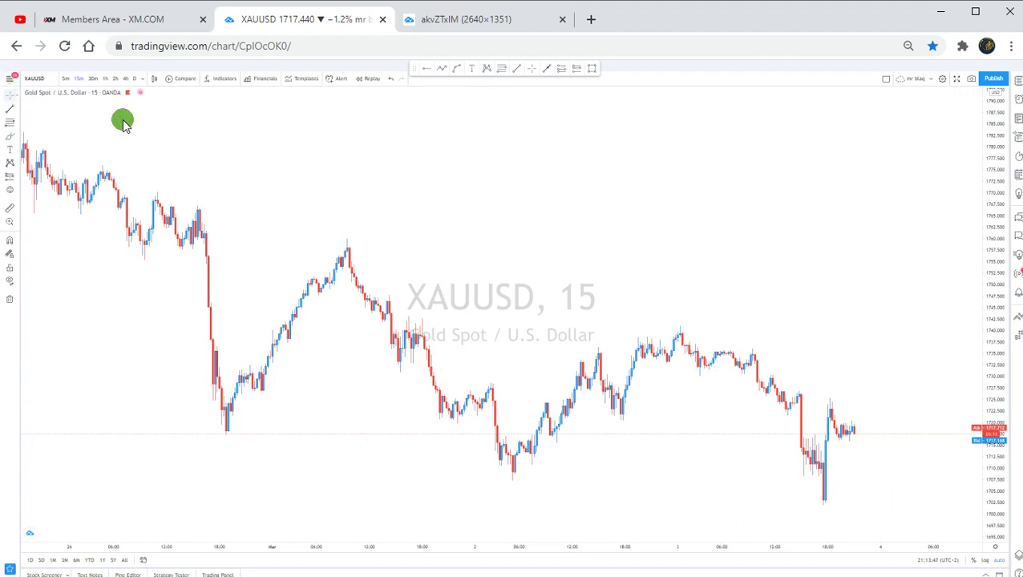
{"action": "left_click", "coordinate": [118, 80]}
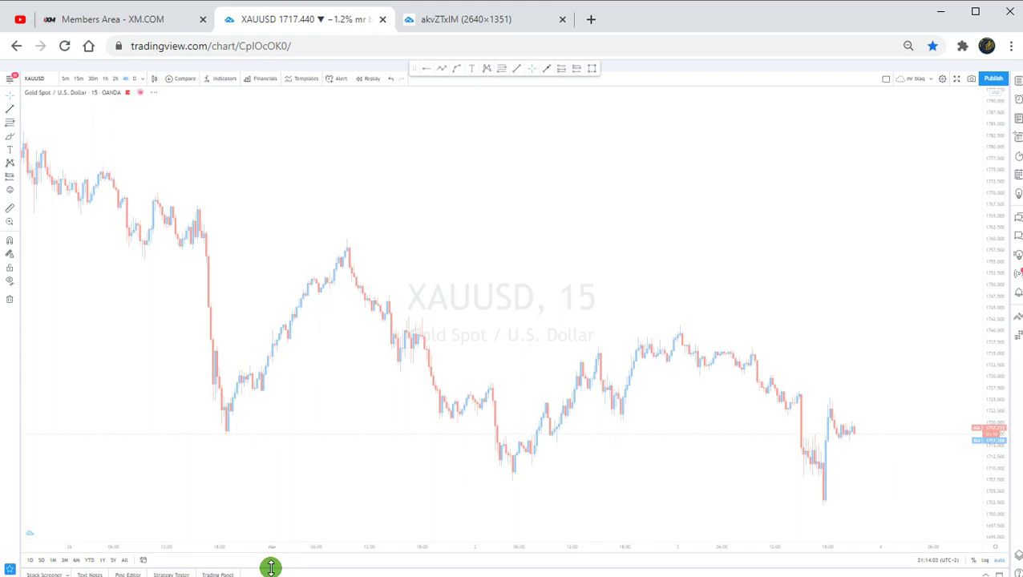
Check the computer's Wi-Fi connection status and return to the chart
{"action": "key", "text": "super"}
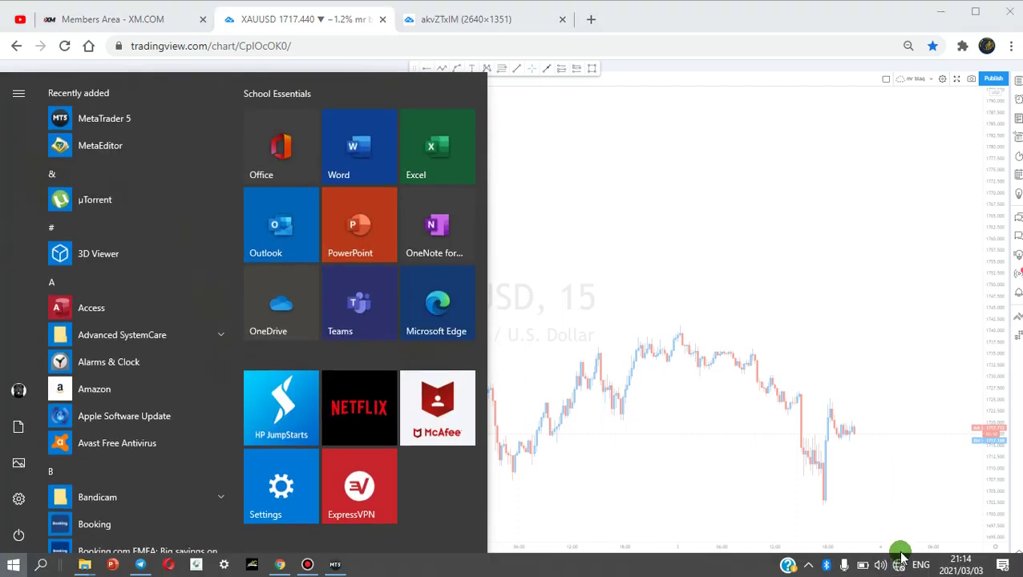
{"action": "left_click", "coordinate": [899, 563]}
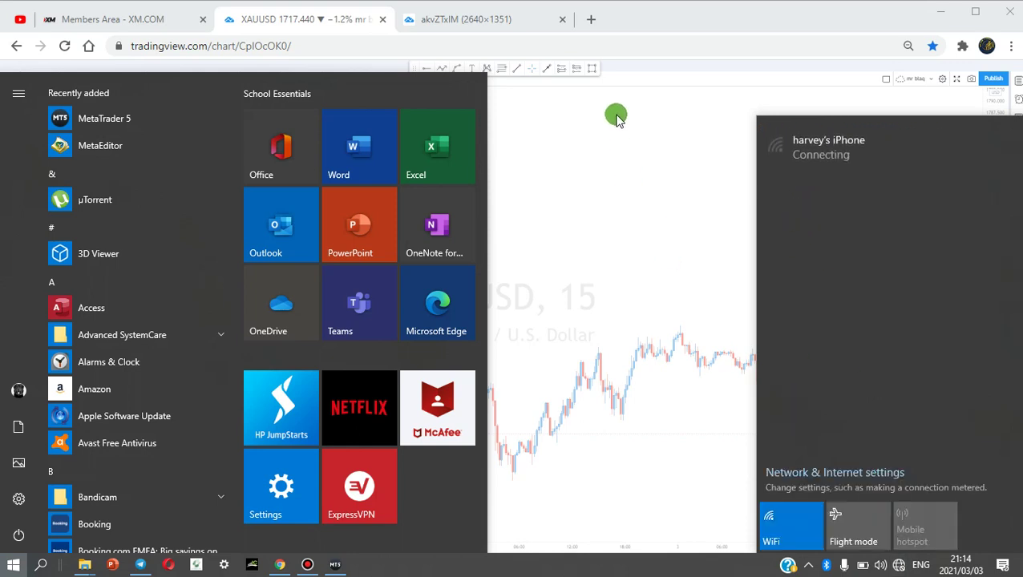
{"action": "left_click", "coordinate": [620, 226]}
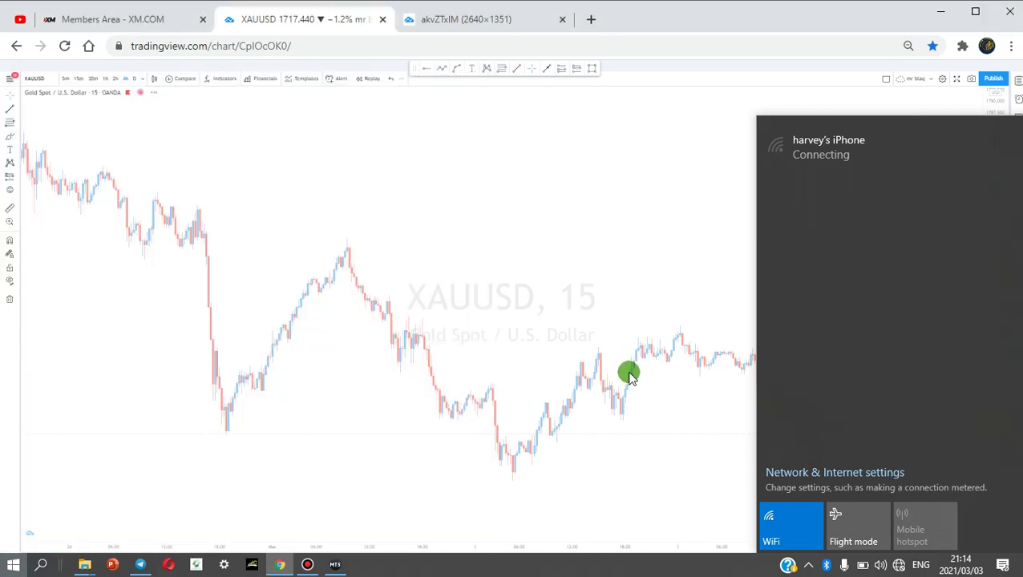
{"action": "left_click", "coordinate": [388, 277]}
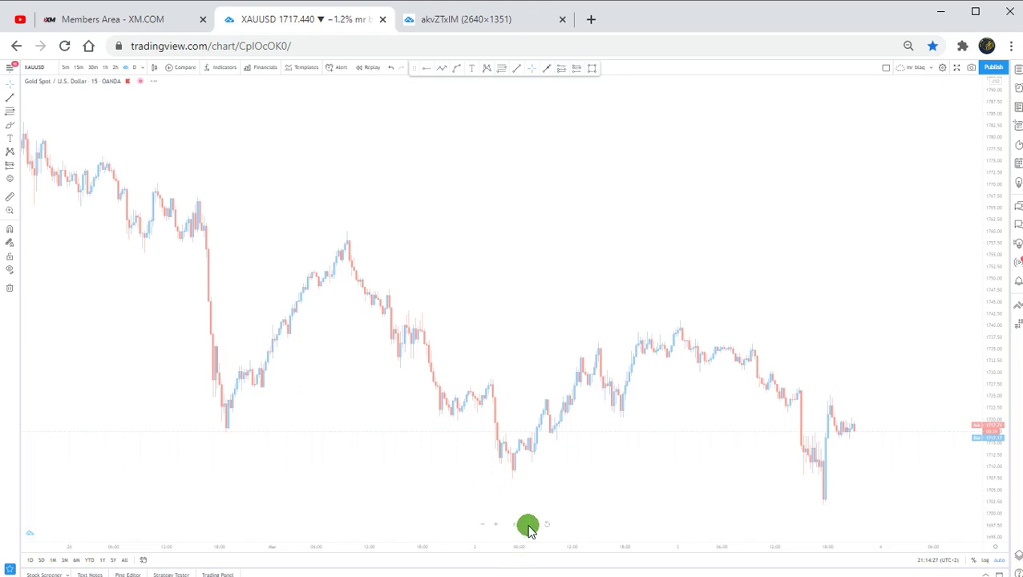
Switch the XAUUSD chart to the 4-hour timeframe, then to daily
{"action": "type", "text": "240"}
{"action": "key", "text": "Return"}
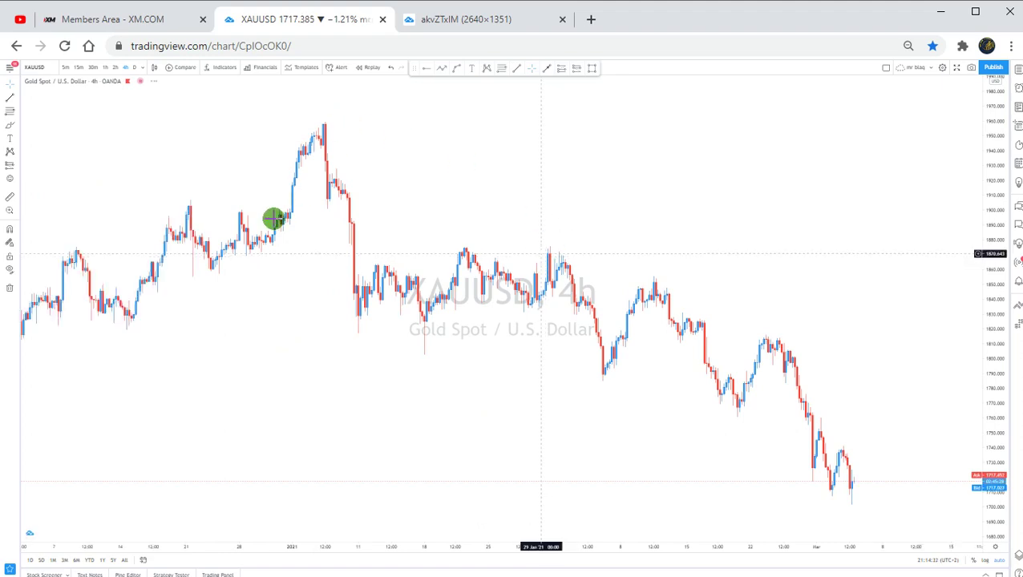
{"action": "left_click", "coordinate": [138, 69]}
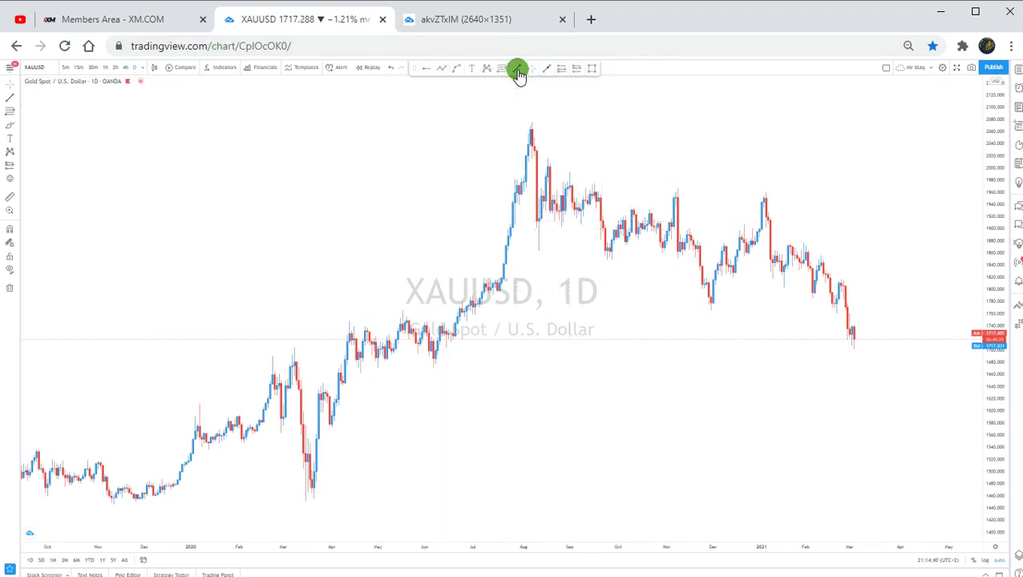
Draw the daily descending channel: a lower trendline through the August and late-November 2020 lows and an upper one through the August and January highs
{"action": "left_click", "coordinate": [529, 248]}
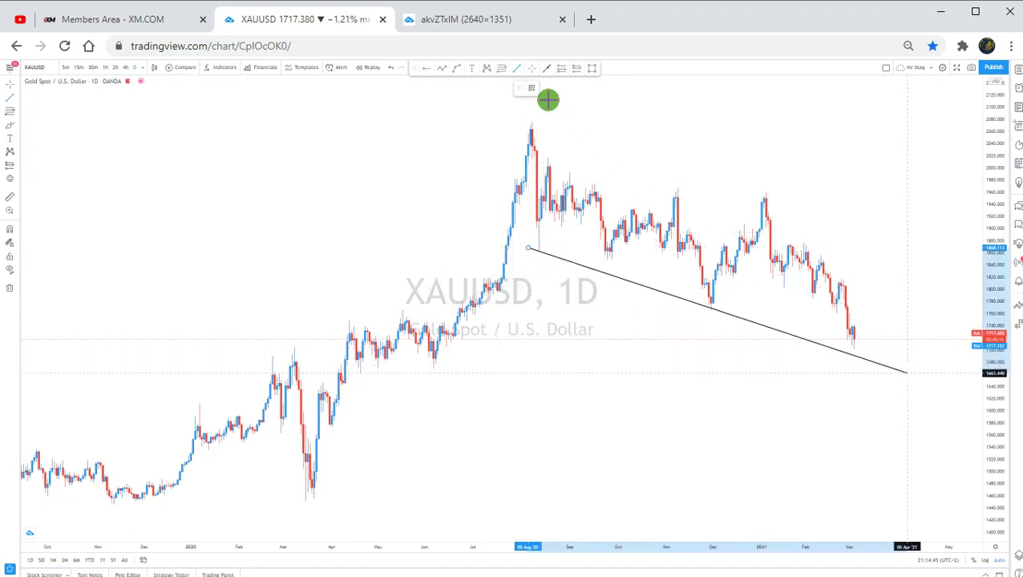
{"action": "left_click", "coordinate": [526, 123]}
{"action": "left_click", "coordinate": [953, 255]}
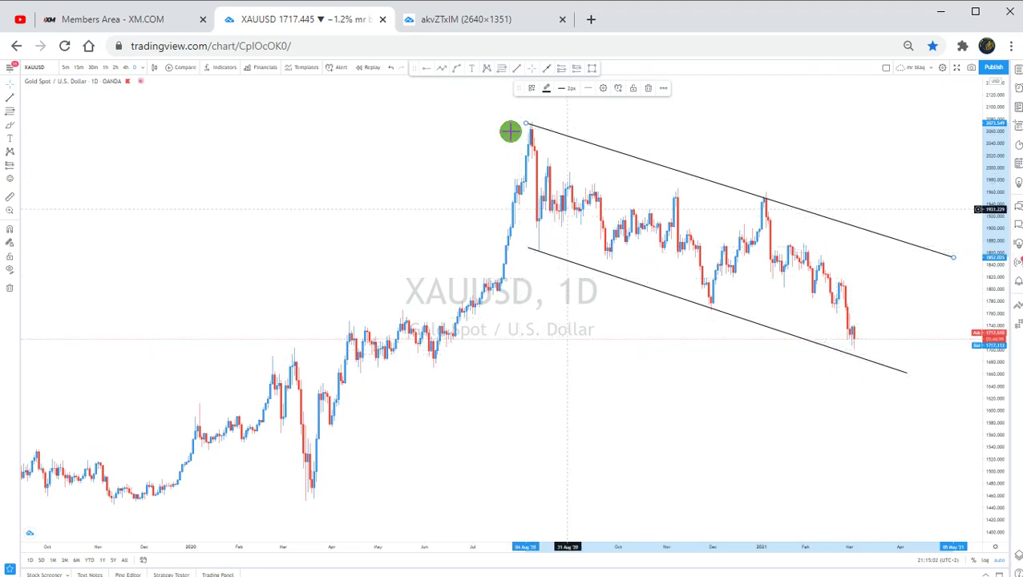
{"action": "left_click_drag", "start_coordinate": [526, 120], "coordinate": [533, 121]}
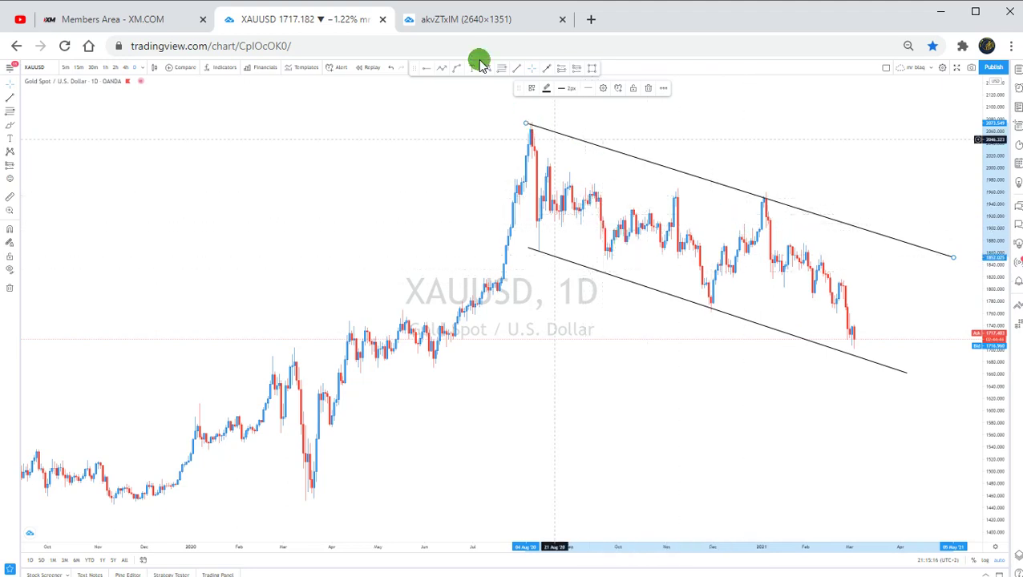
Switch the chart to the 4-hour timeframe and draw a descending trendline from about 1825 in early January to below the March low
{"action": "left_click_drag", "start_coordinate": [765, 165], "coordinate": [559, 153]}
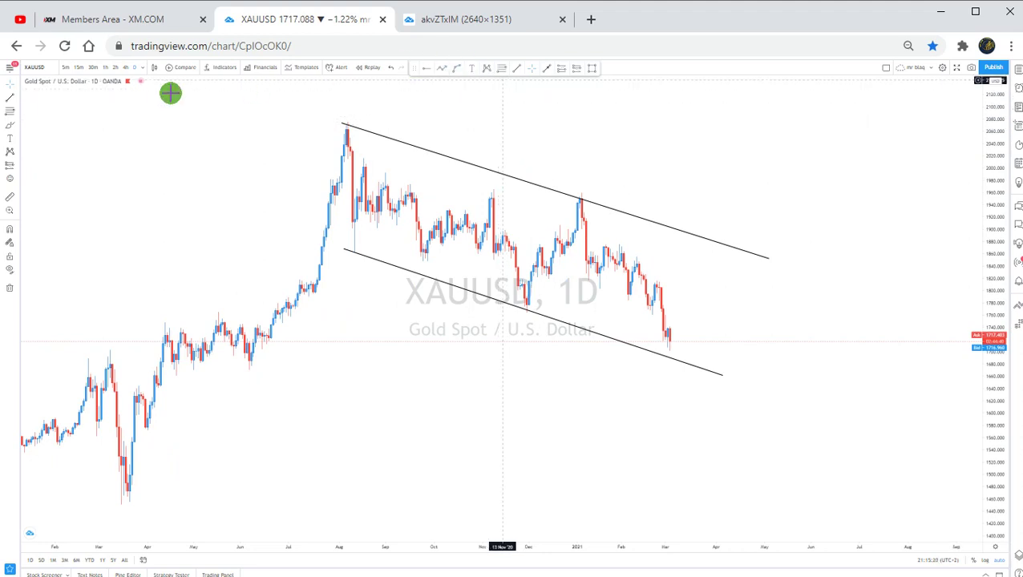
{"action": "left_click", "coordinate": [124, 68]}
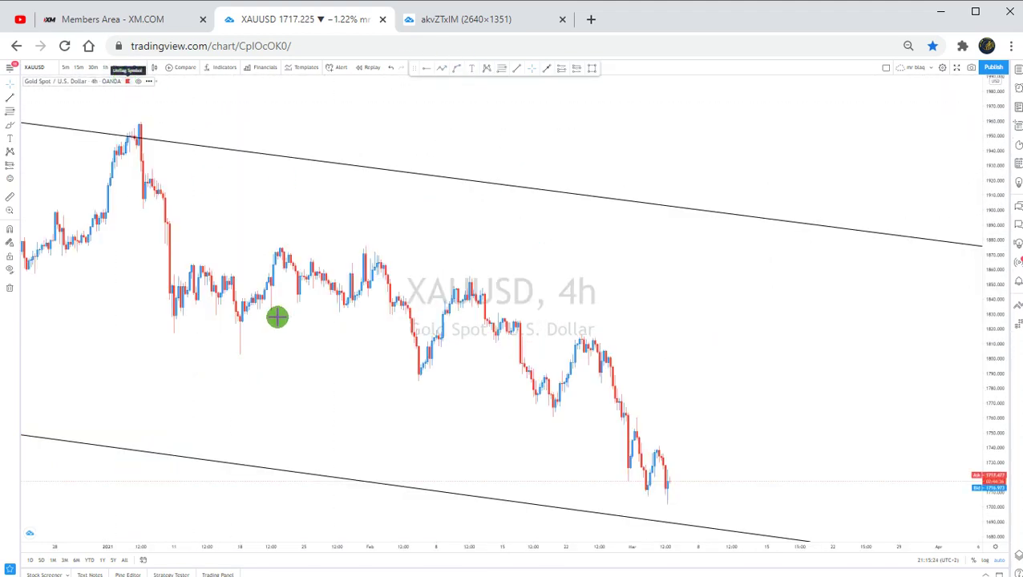
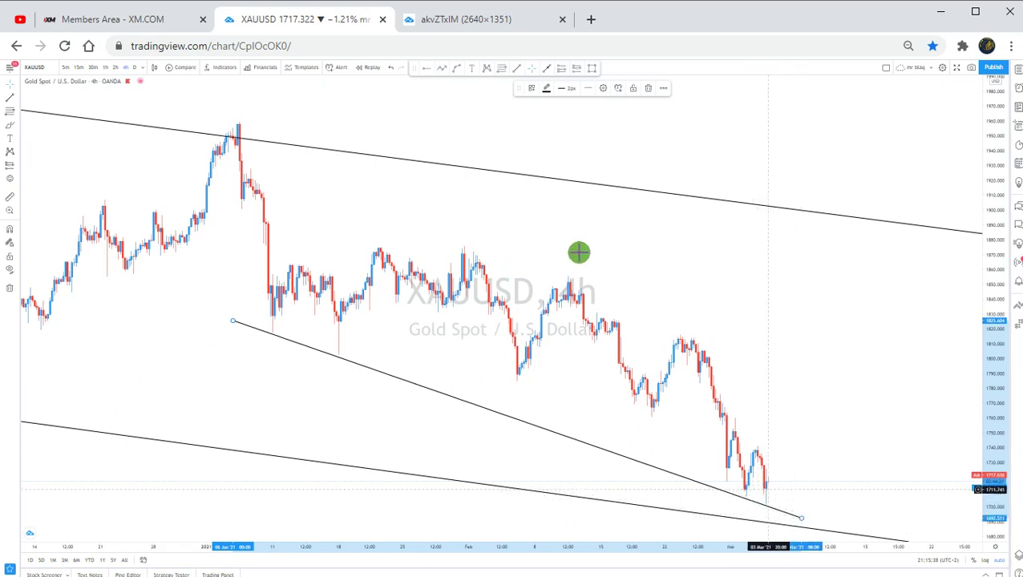
Draw a descending trendline along the February swing highs from about 1881 down to about 1785
{"action": "left_click", "coordinate": [696, 335]}
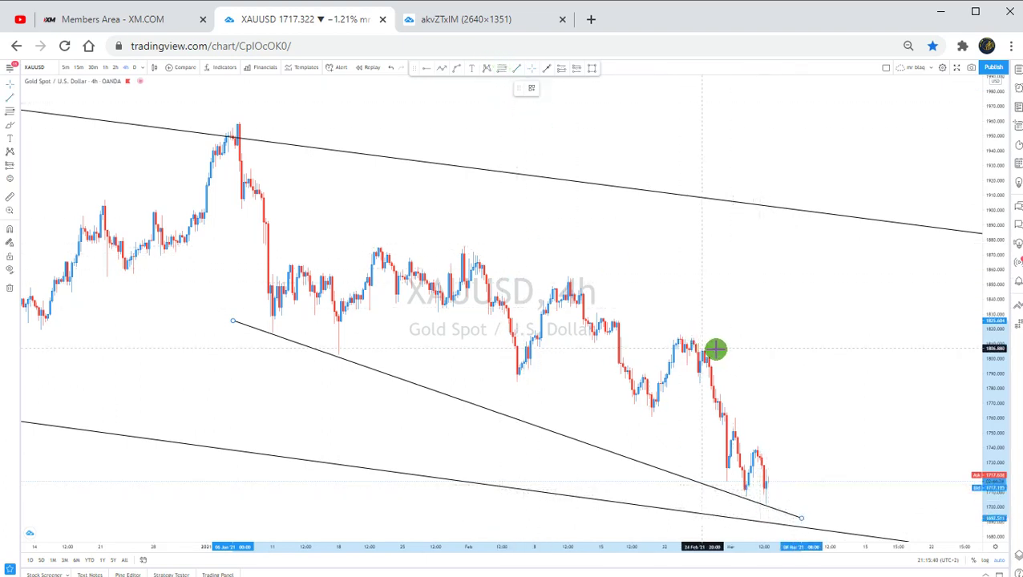
{"action": "left_click_drag", "start_coordinate": [721, 347], "coordinate": [416, 227]}
{"action": "left_click", "coordinate": [415, 227]}
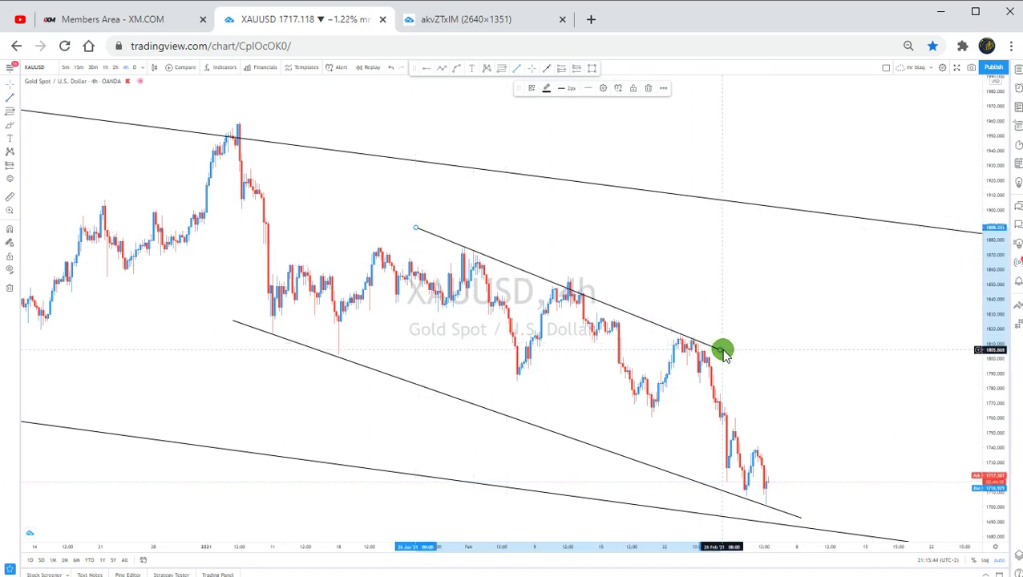
{"action": "left_click_drag", "start_coordinate": [736, 352], "coordinate": [790, 379]}
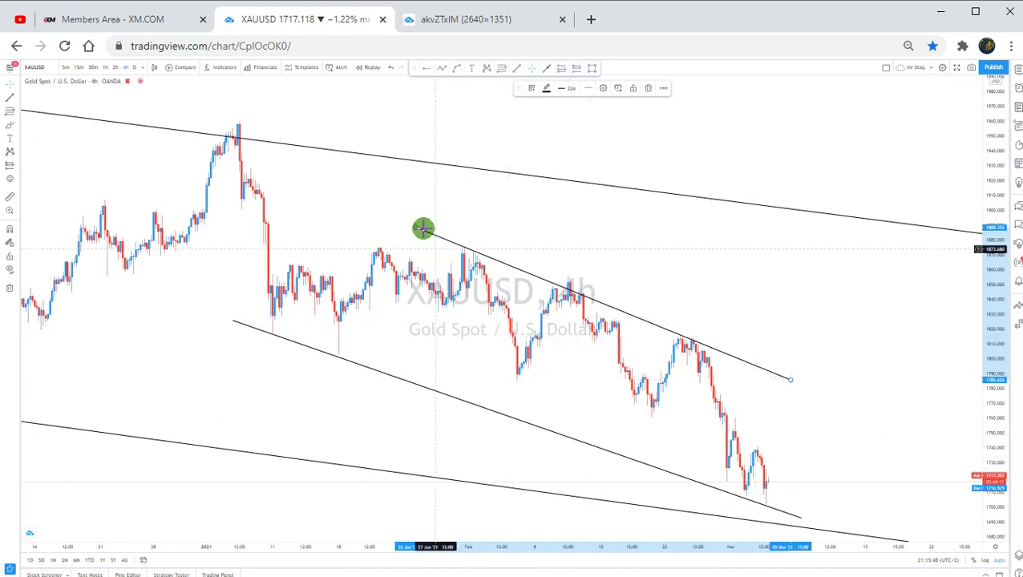
{"action": "left_click_drag", "start_coordinate": [425, 227], "coordinate": [438, 237]}
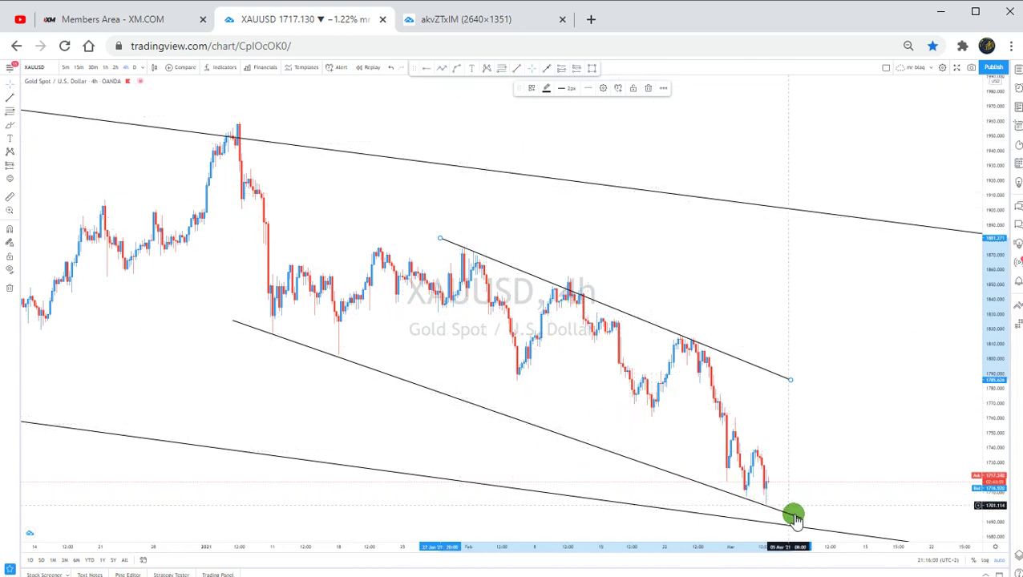
Move the lower inner trendline's March end up to about 1745 so it follows the January and February lows
{"action": "left_click_drag", "start_coordinate": [801, 519], "coordinate": [748, 440]}
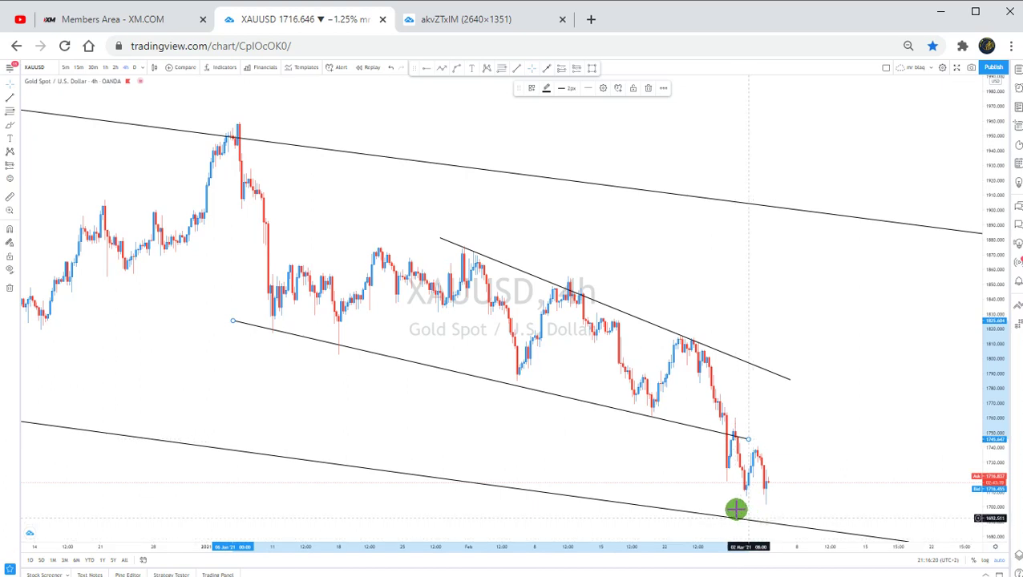
{"action": "left_click", "coordinate": [632, 455]}
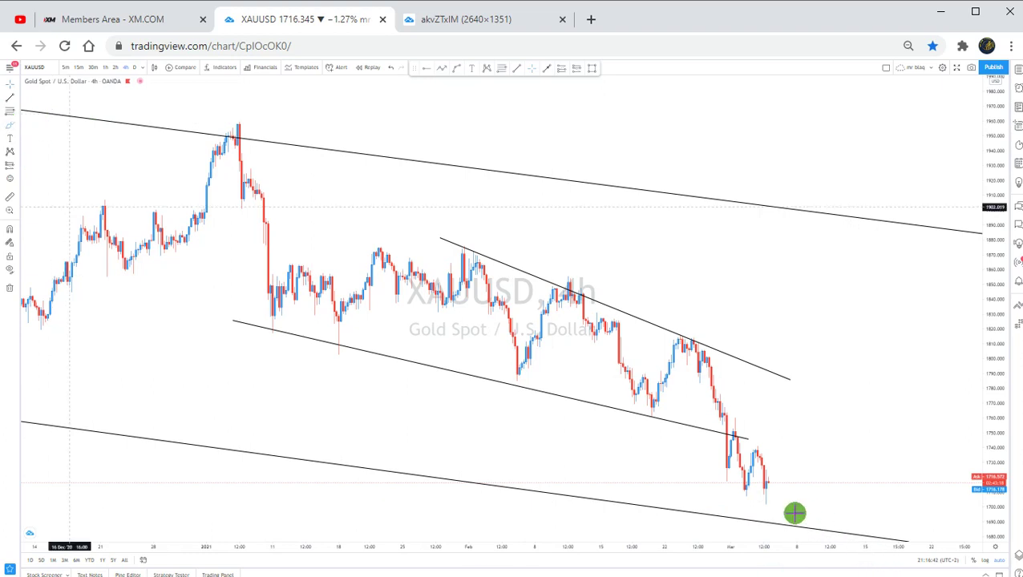
Circle the outer channel's lower line near 1690 and brush a projected rise from there past the inner trendline toward the upper channel line
{"action": "left_click", "coordinate": [746, 517]}
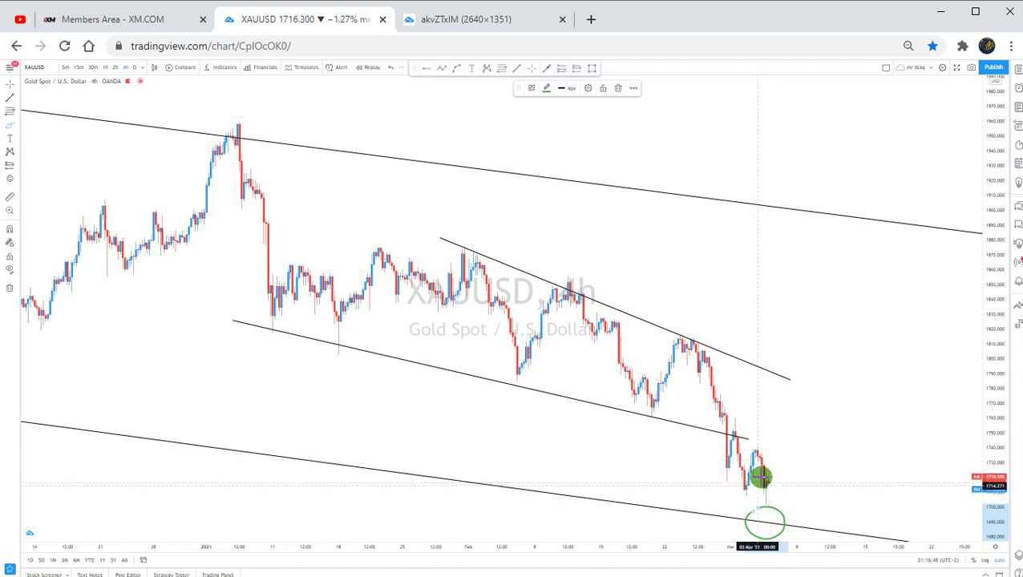
{"action": "mouse_move", "coordinate": [760, 475]}
{"action": "left_mouse_down"}
{"action": "mouse_move", "coordinate": [765, 523]}
{"action": "mouse_move", "coordinate": [831, 399]}
{"action": "left_mouse_up"}
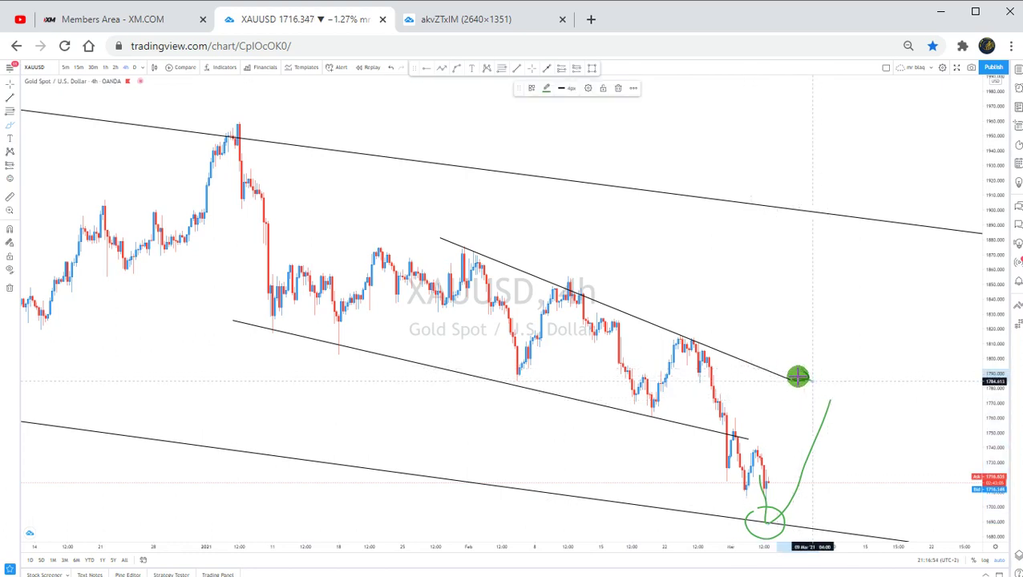
{"action": "mouse_move", "coordinate": [776, 378]}
{"action": "left_mouse_down"}
{"action": "mouse_move", "coordinate": [854, 398]}
{"action": "mouse_move", "coordinate": [951, 244]}
{"action": "left_mouse_up"}
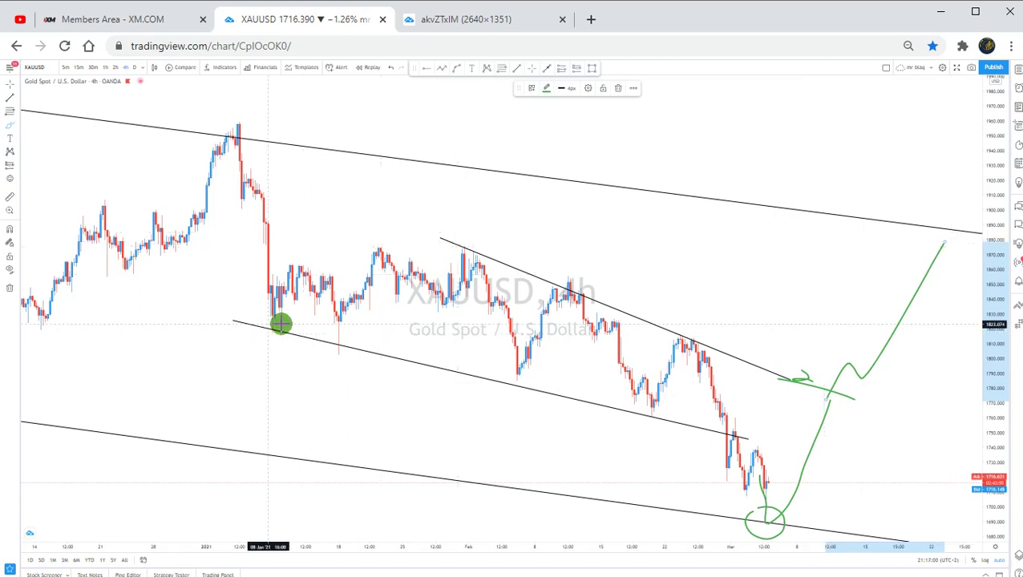
Brush circles around the January and February swing lows where price touches the lower inner trendline
{"action": "left_click_drag", "start_coordinate": [263, 318], "coordinate": [275, 329]}
{"action": "left_click_drag", "start_coordinate": [342, 338], "coordinate": [331, 334]}
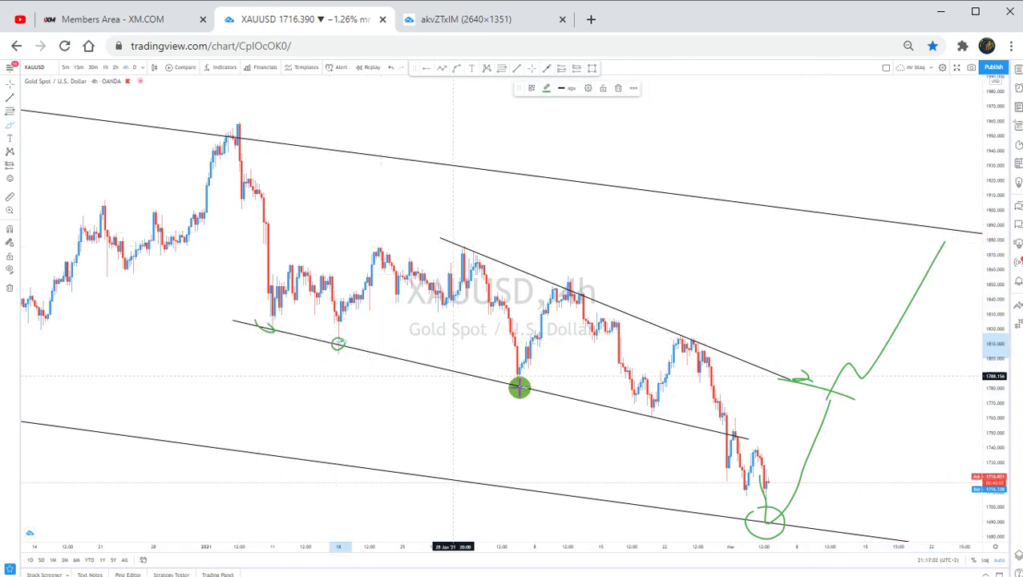
{"action": "left_click_drag", "start_coordinate": [506, 383], "coordinate": [522, 380]}
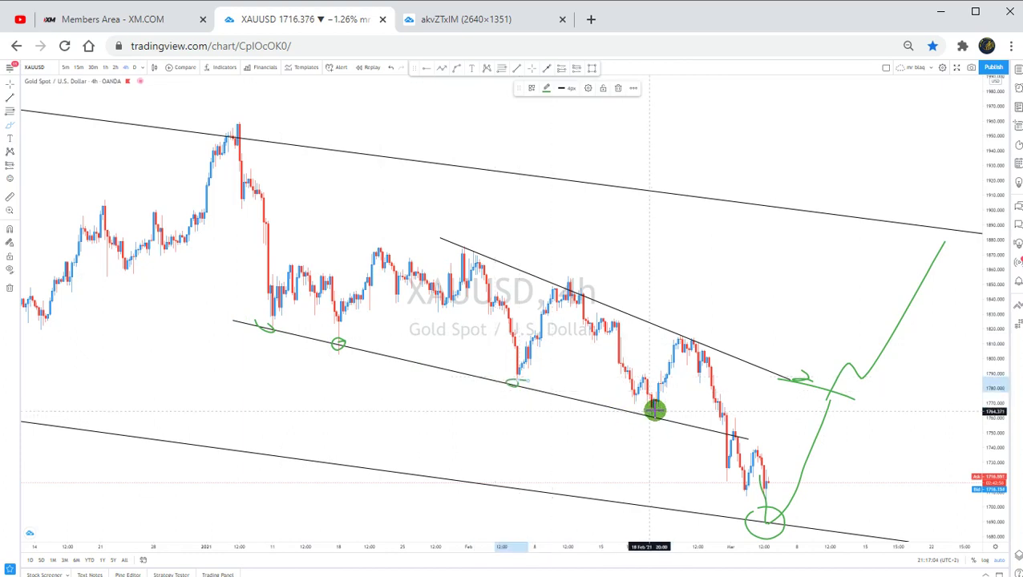
{"action": "left_click_drag", "start_coordinate": [655, 410], "coordinate": [641, 416]}
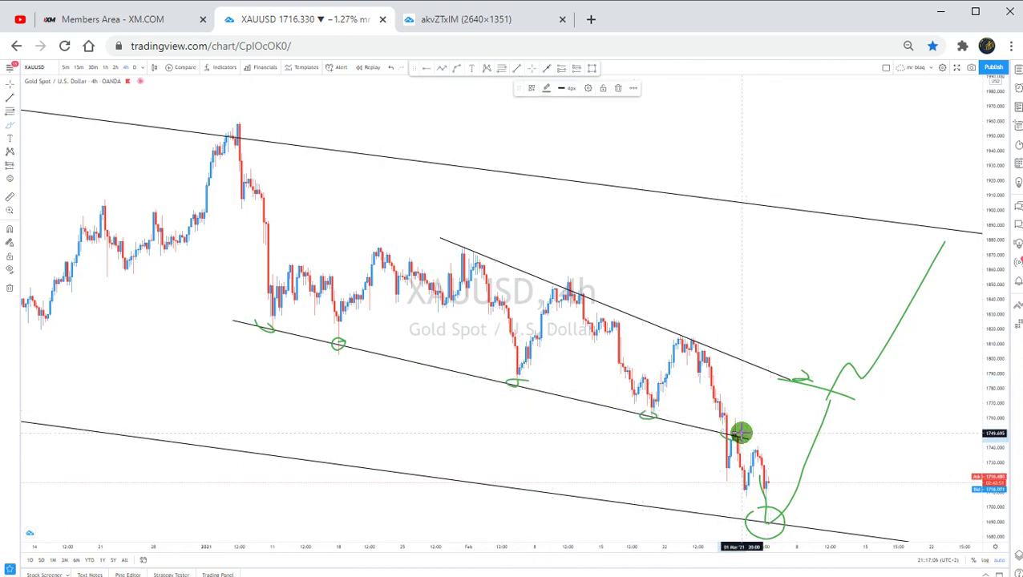
Brush circles around the three February swing highs along the upper inner trendline
{"action": "mouse_move", "coordinate": [453, 248]}
{"action": "left_mouse_down"}
{"action": "mouse_move", "coordinate": [466, 270]}
{"action": "mouse_move", "coordinate": [462, 248]}
{"action": "left_mouse_up"}
{"action": "mouse_move", "coordinate": [566, 275]}
{"action": "left_mouse_down"}
{"action": "mouse_move", "coordinate": [576, 290]}
{"action": "mouse_move", "coordinate": [565, 277]}
{"action": "left_mouse_up"}
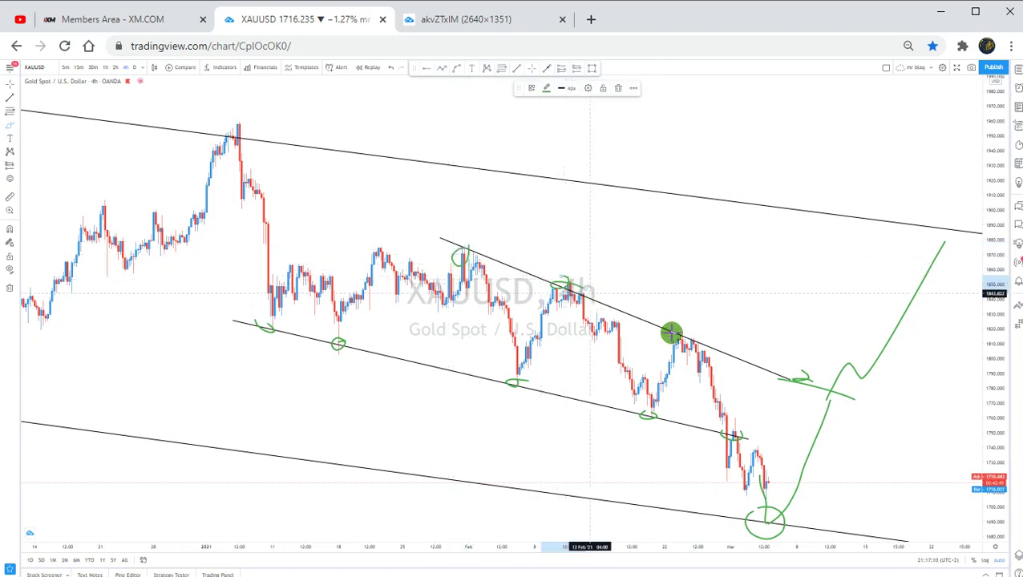
{"action": "left_click_drag", "start_coordinate": [689, 332], "coordinate": [695, 337]}
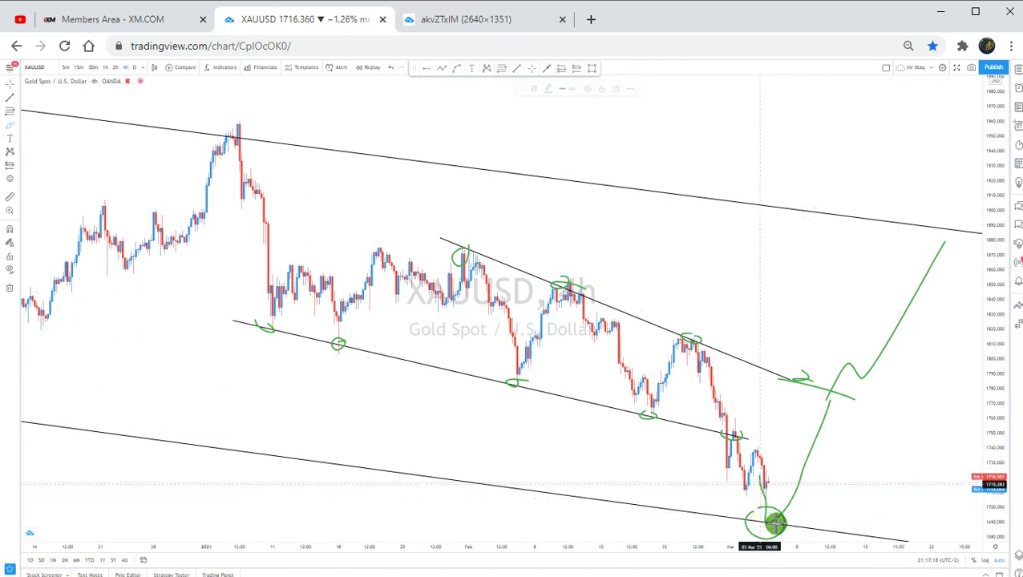
Brush over the projected rise from near 1690 past the inner trendline and circle the target on the upper channel line near 1885
{"action": "mouse_move", "coordinate": [805, 473]}
{"action": "left_mouse_down"}
{"action": "mouse_move", "coordinate": [829, 372]}
{"action": "mouse_move", "coordinate": [852, 369]}
{"action": "left_mouse_up"}
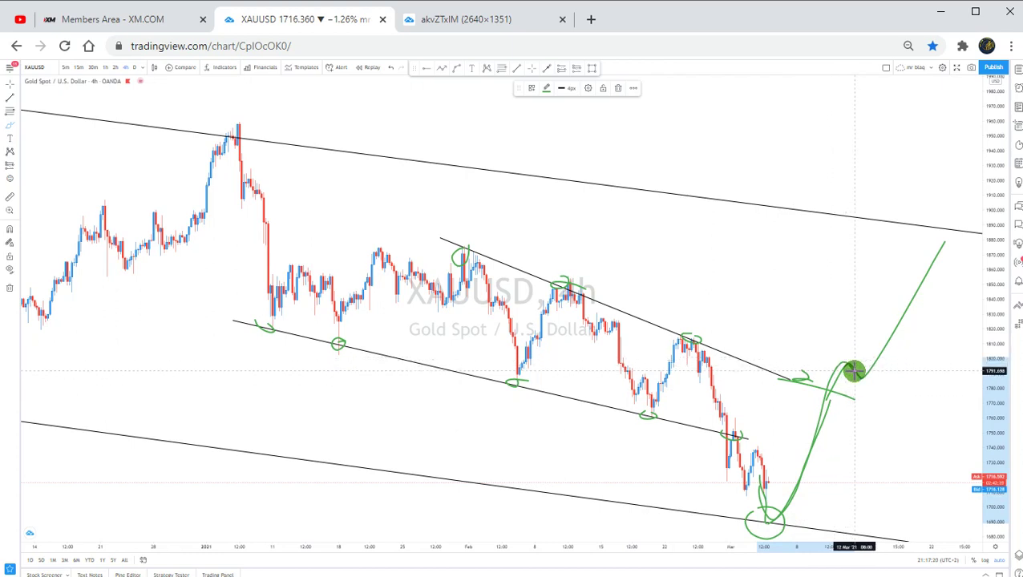
{"action": "left_click_drag", "start_coordinate": [944, 227], "coordinate": [930, 234]}
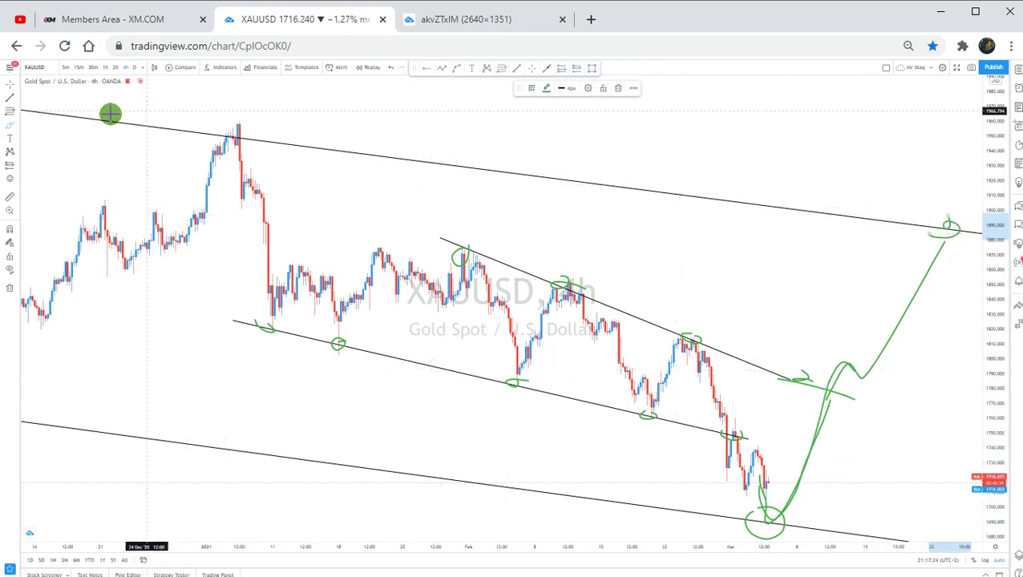
Switch the chart to the daily timeframe and review the full descending channel with its projected rise
{"action": "left_click", "coordinate": [133, 69]}
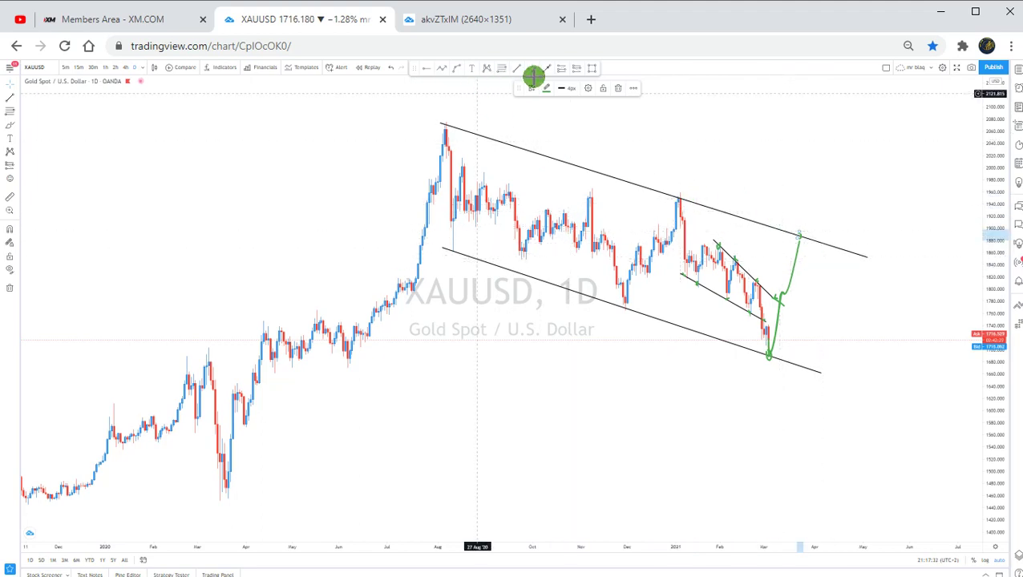
{"action": "left_click", "coordinate": [889, 417]}
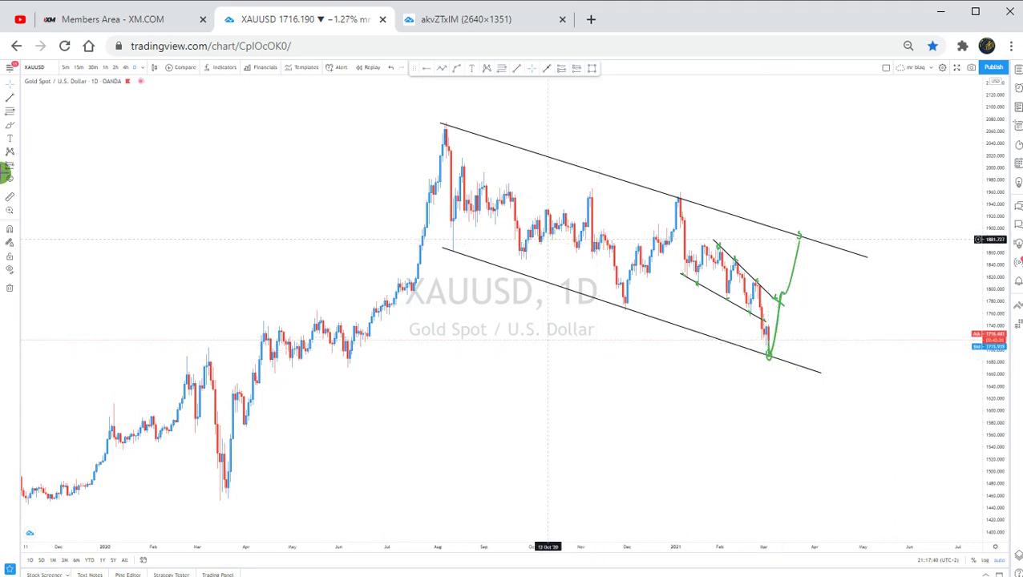
Step the chart down through the 1-hour to the 30-minute timeframe and remove all drawings
{"action": "left_click", "coordinate": [103, 68]}
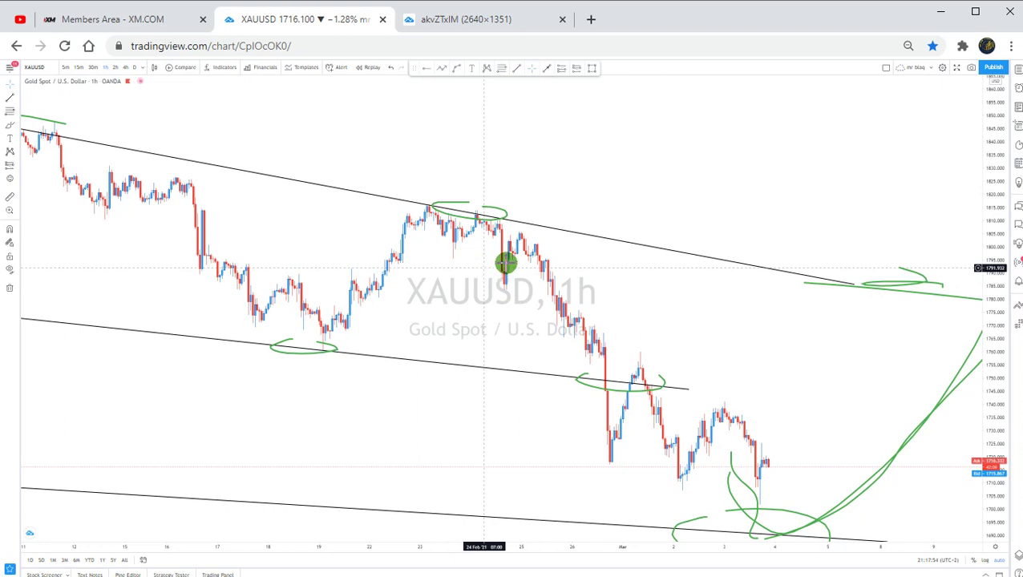
{"action": "left_click", "coordinate": [87, 71]}
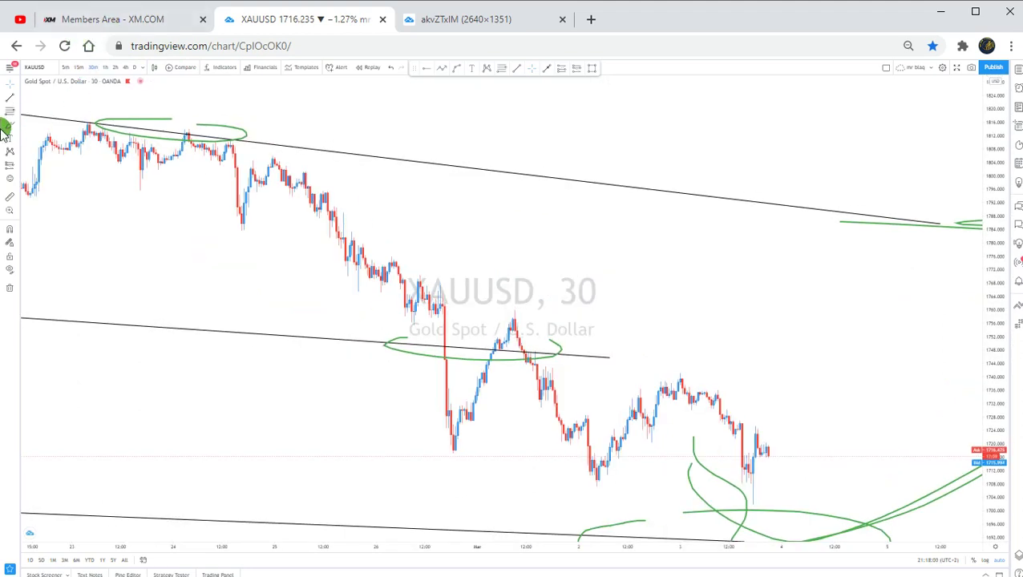
{"action": "left_click", "coordinate": [9, 289]}
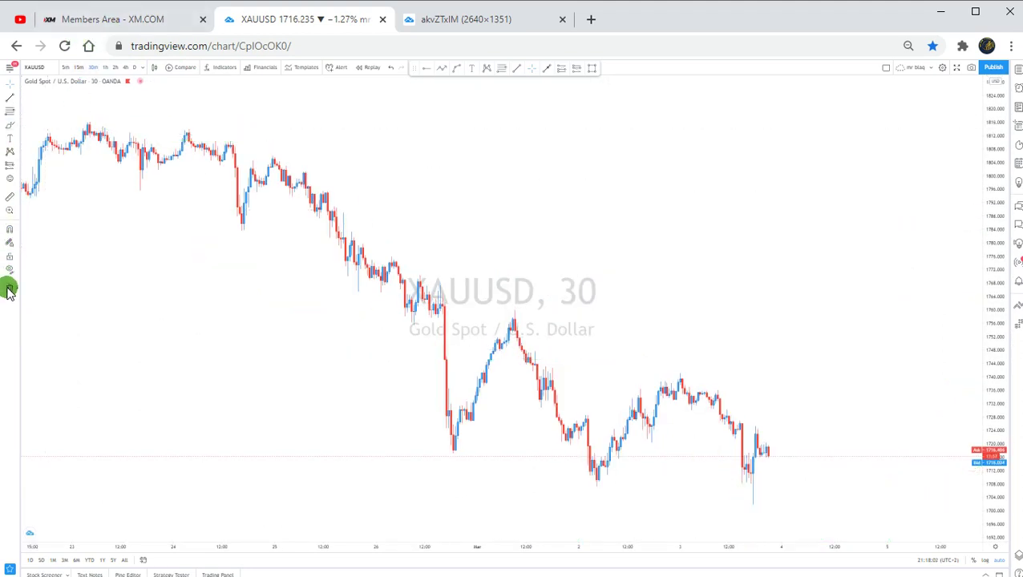
Draw a descending trendline under the recent swing lows from about 1717 in late February to about 1699 on 4 March
{"action": "left_click_drag", "start_coordinate": [254, 377], "coordinate": [208, 366]}
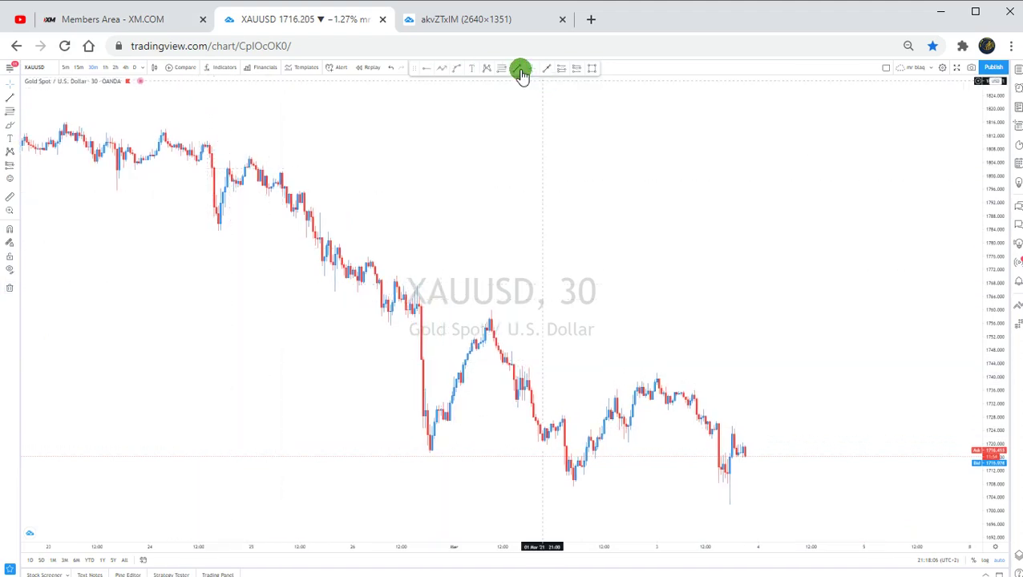
{"action": "left_click", "coordinate": [432, 455]}
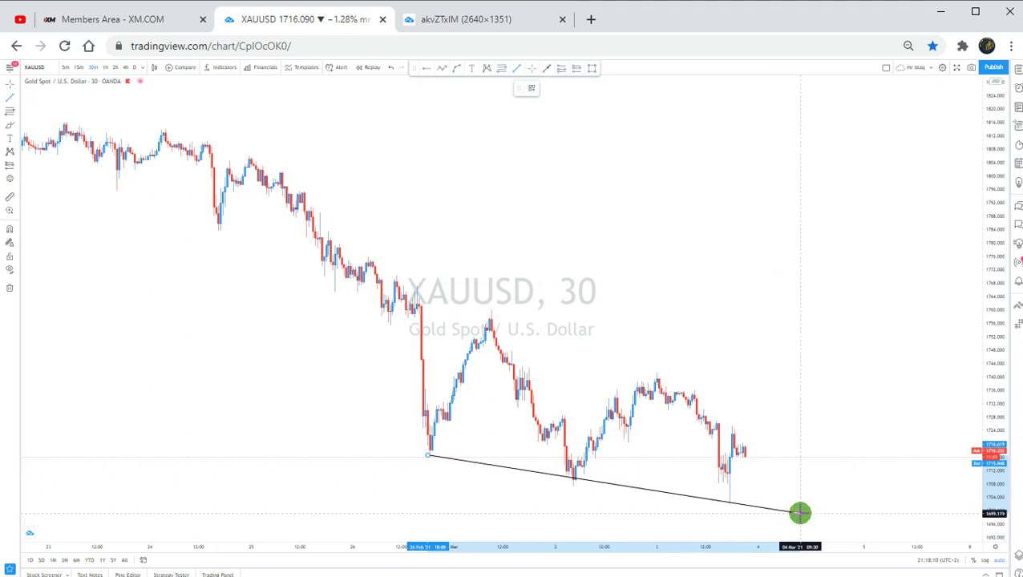
{"action": "left_click", "coordinate": [799, 513]}
Draw a descending trendline along the swing highs between about 1763 in late February and about 1729 on 4 March
{"action": "left_click", "coordinate": [517, 69]}
{"action": "left_click", "coordinate": [760, 414]}
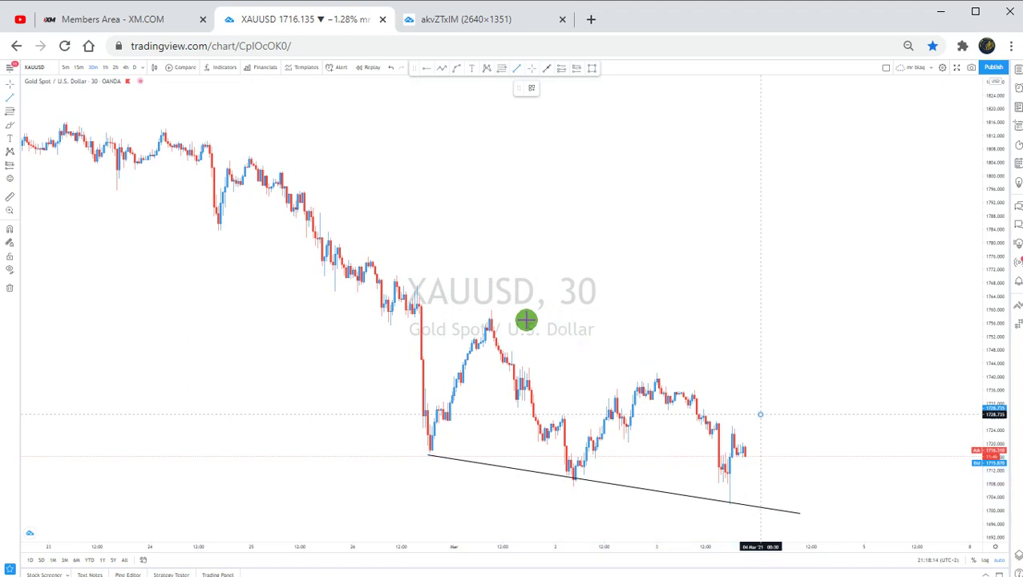
{"action": "left_click", "coordinate": [443, 300]}
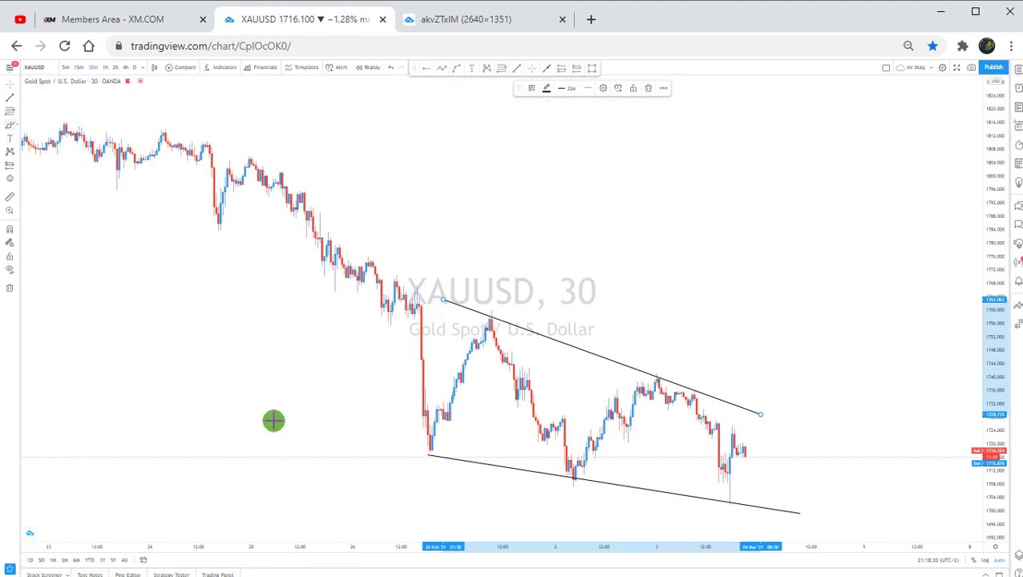
Brush circles around the three swing lows touching the lower trendline
{"action": "mouse_move", "coordinate": [425, 450]}
{"action": "left_mouse_down"}
{"action": "mouse_move", "coordinate": [447, 458]}
{"action": "mouse_move", "coordinate": [429, 445]}
{"action": "left_mouse_up"}
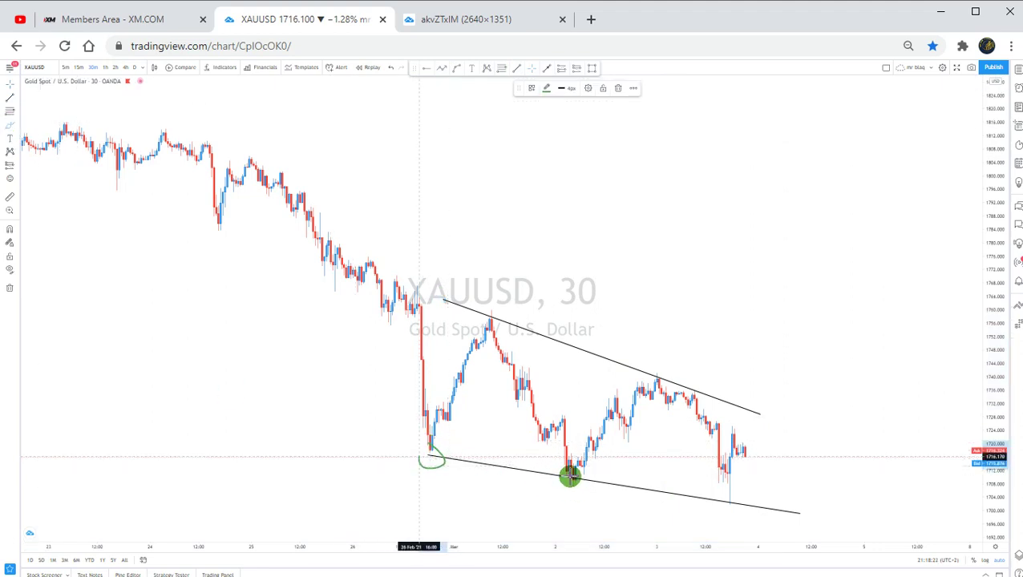
{"action": "left_click_drag", "start_coordinate": [566, 470], "coordinate": [603, 493]}
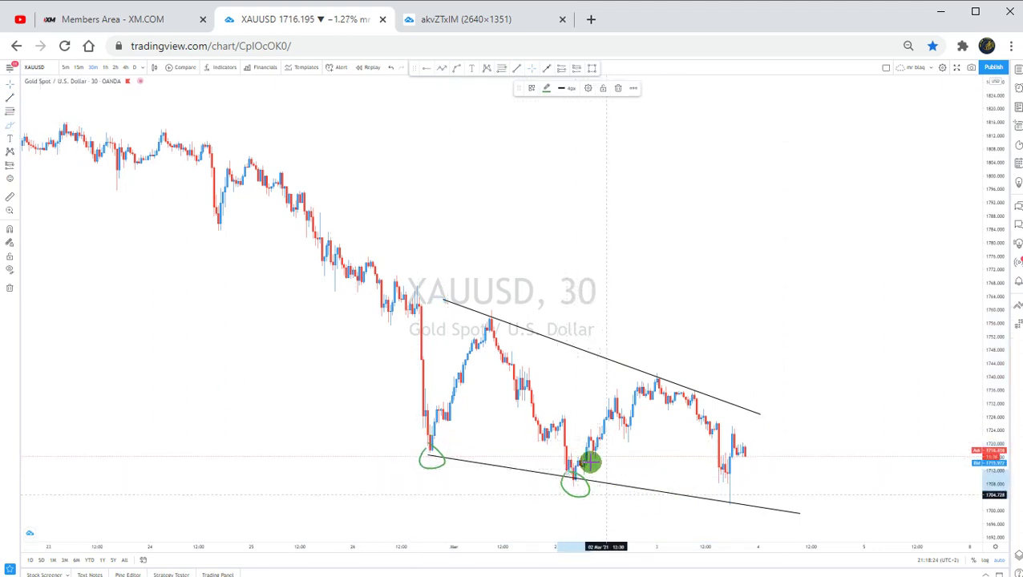
{"action": "mouse_move", "coordinate": [747, 505]}
{"action": "left_mouse_down"}
{"action": "mouse_move", "coordinate": [717, 499]}
{"action": "mouse_move", "coordinate": [723, 495]}
{"action": "left_mouse_up"}
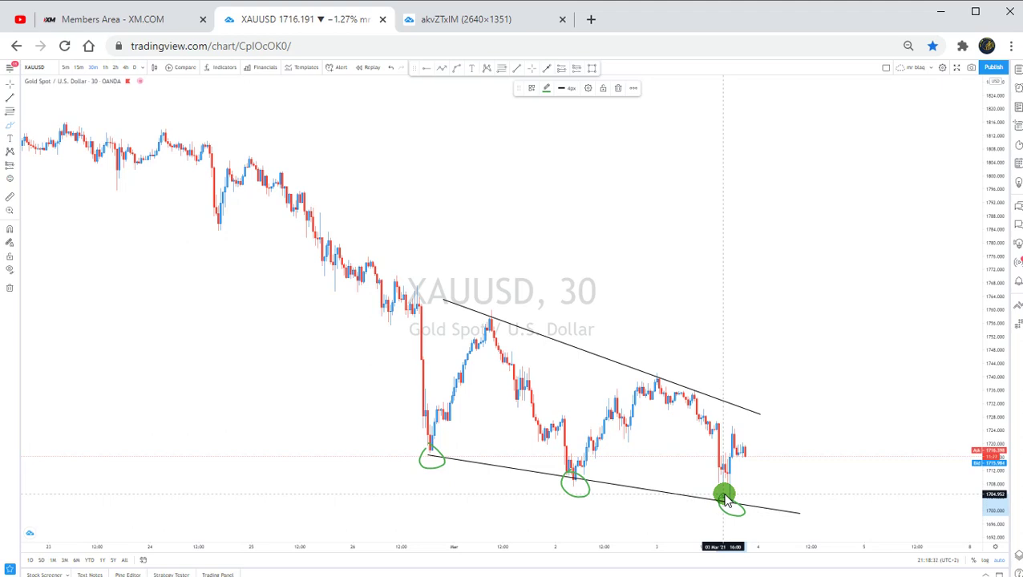
Circle the two swing highs on the upper trendline and brush a projected dip and rise from the current price to about 1776
{"action": "mouse_move", "coordinate": [493, 303]}
{"action": "left_mouse_down"}
{"action": "mouse_move", "coordinate": [491, 320]}
{"action": "mouse_move", "coordinate": [490, 303]}
{"action": "left_mouse_up"}
{"action": "mouse_move", "coordinate": [677, 381]}
{"action": "left_mouse_down"}
{"action": "mouse_move", "coordinate": [663, 393]}
{"action": "mouse_move", "coordinate": [669, 365]}
{"action": "left_mouse_up"}
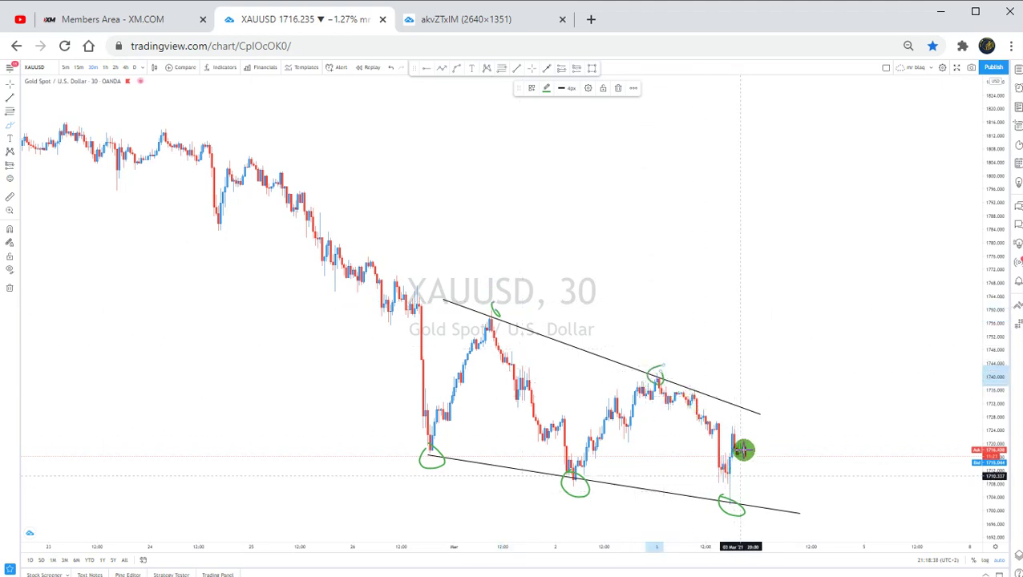
{"action": "mouse_move", "coordinate": [750, 452]}
{"action": "left_mouse_down"}
{"action": "mouse_move", "coordinate": [749, 467]}
{"action": "mouse_move", "coordinate": [851, 432]}
{"action": "mouse_move", "coordinate": [839, 256]}
{"action": "left_mouse_up"}
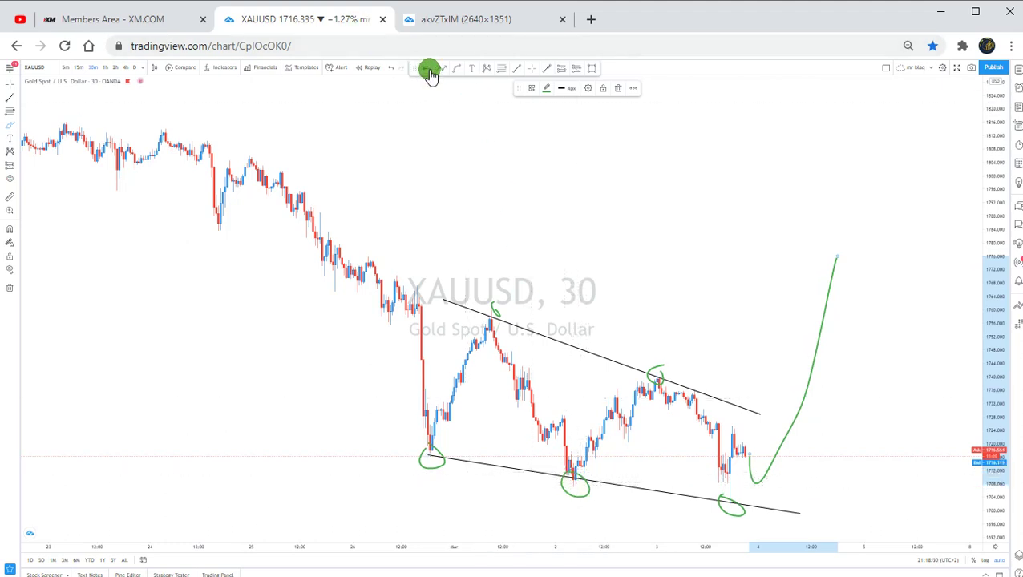
Place a horizontal ray at about 1709 starting from the 2 March swing low
{"action": "left_click", "coordinate": [560, 432]}
{"action": "left_click", "coordinate": [571, 478]}
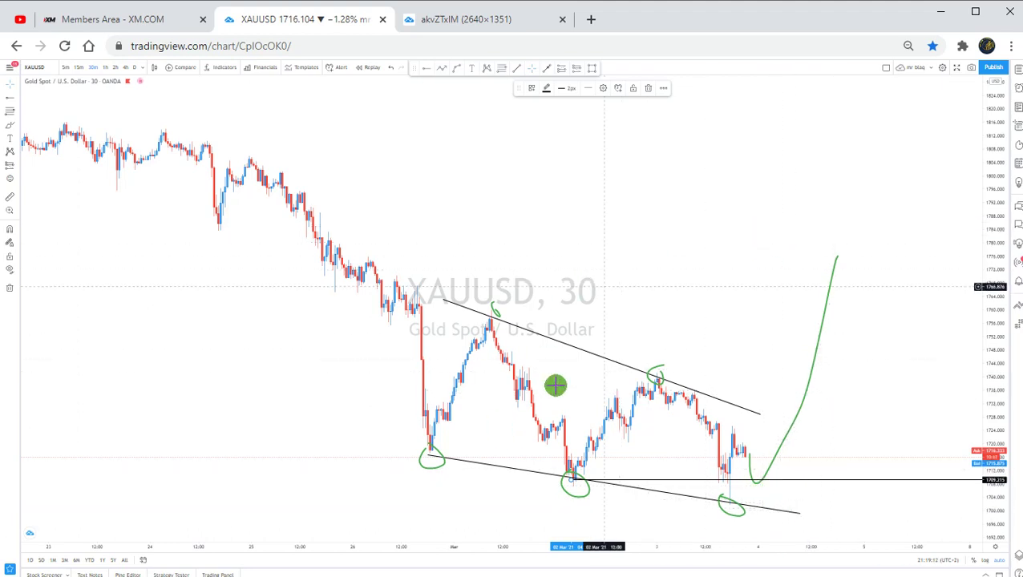
Switch to the 15-minute timeframe and draw a Fibonacci retracement from the 3 March low near 1702.3 to the high near 1724.8
{"action": "left_click", "coordinate": [78, 68]}
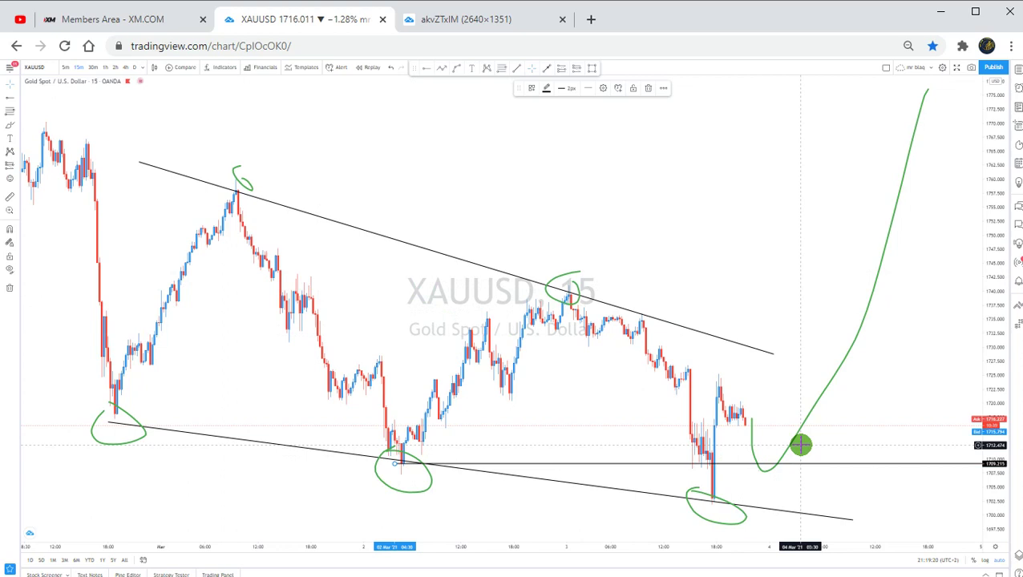
{"action": "left_click", "coordinate": [504, 70]}
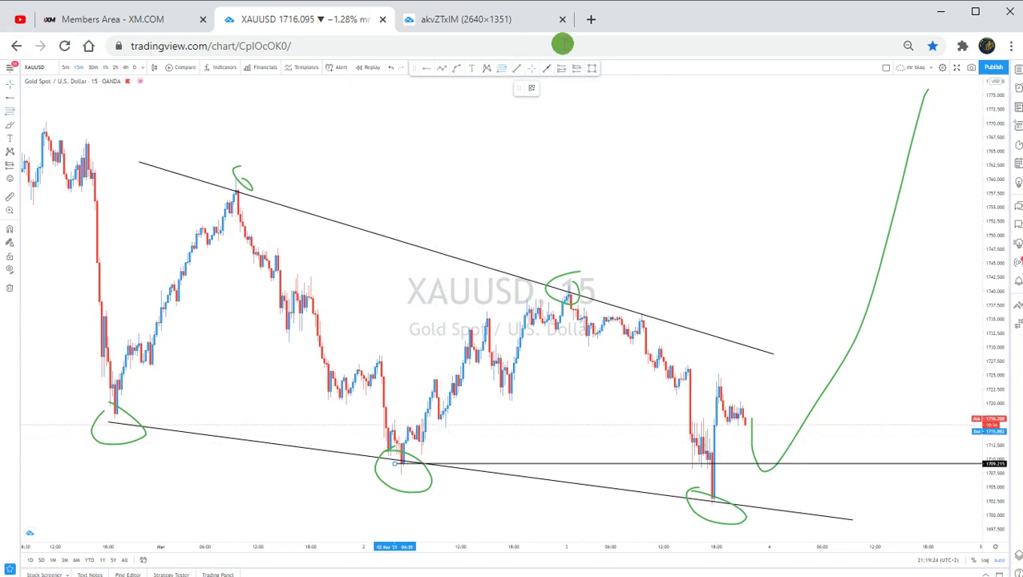
{"action": "left_click", "coordinate": [713, 502]}
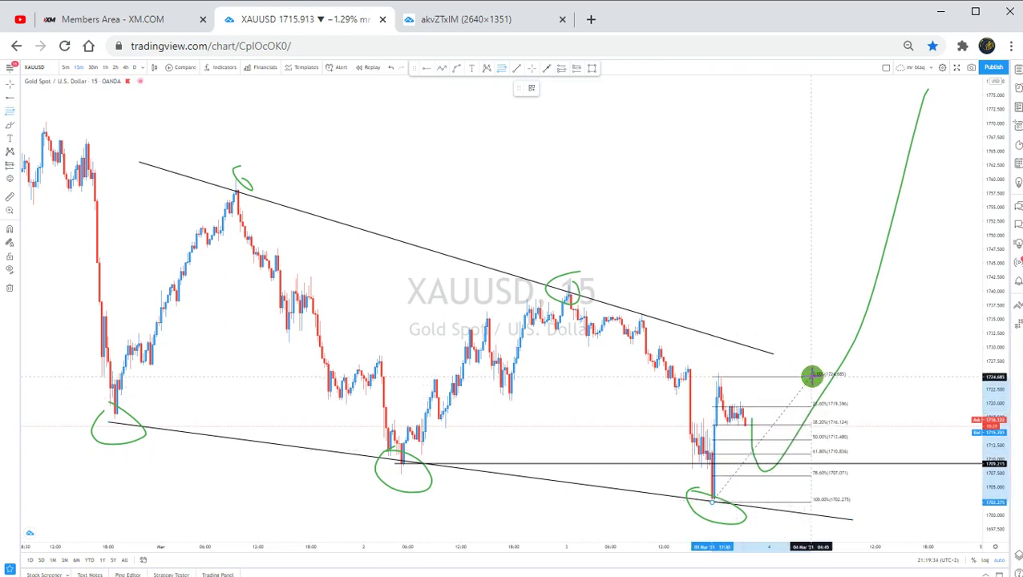
{"action": "left_click", "coordinate": [813, 375]}
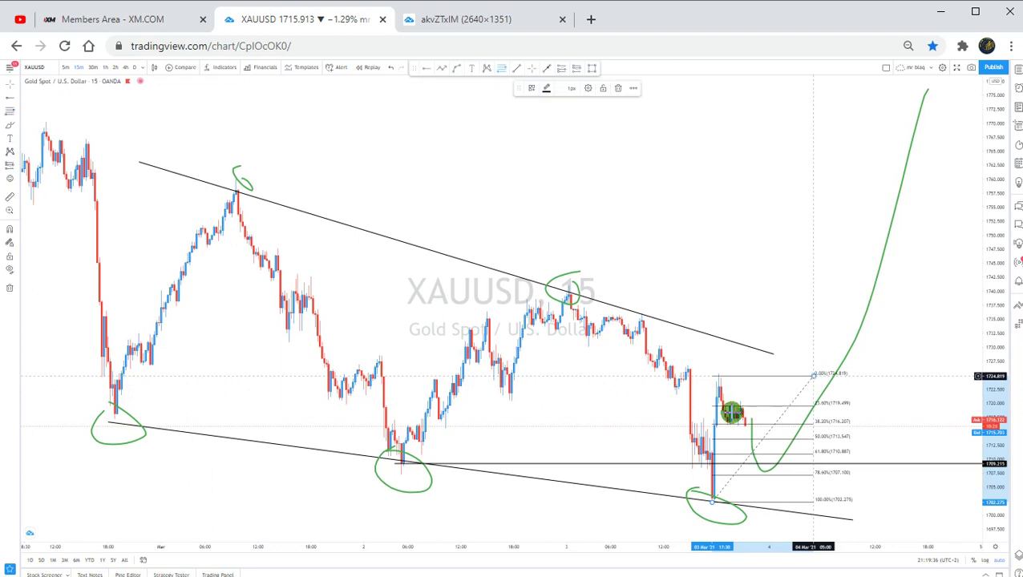
Circle the 61.8% retracement label and brush a projected rise from that level to about 1750
{"action": "left_click", "coordinate": [8, 125]}
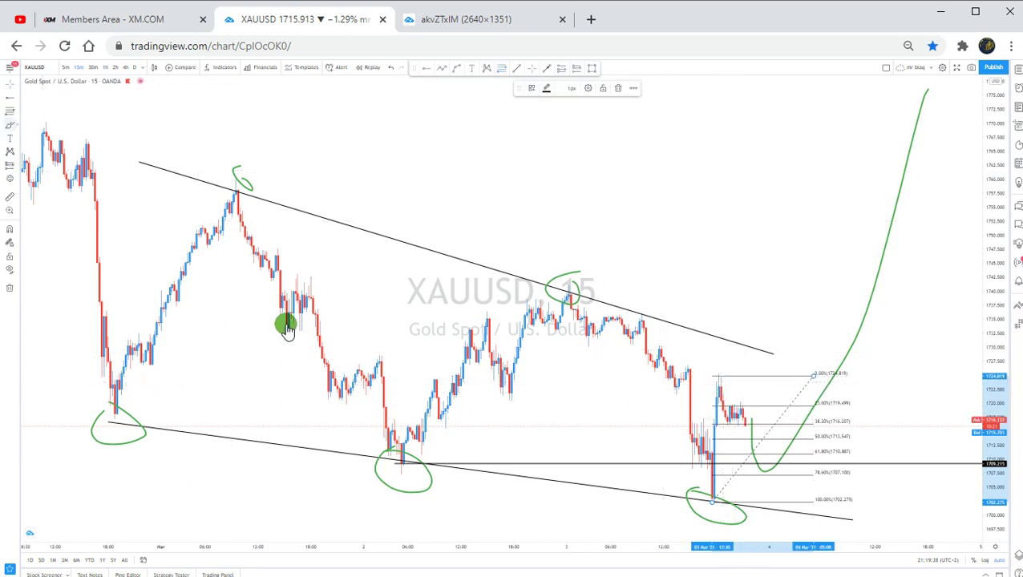
{"action": "mouse_move", "coordinate": [813, 446]}
{"action": "left_mouse_down"}
{"action": "mouse_move", "coordinate": [850, 448]}
{"action": "mouse_move", "coordinate": [847, 463]}
{"action": "mouse_move", "coordinate": [819, 464]}
{"action": "mouse_move", "coordinate": [810, 452]}
{"action": "mouse_move", "coordinate": [845, 443]}
{"action": "left_mouse_up"}
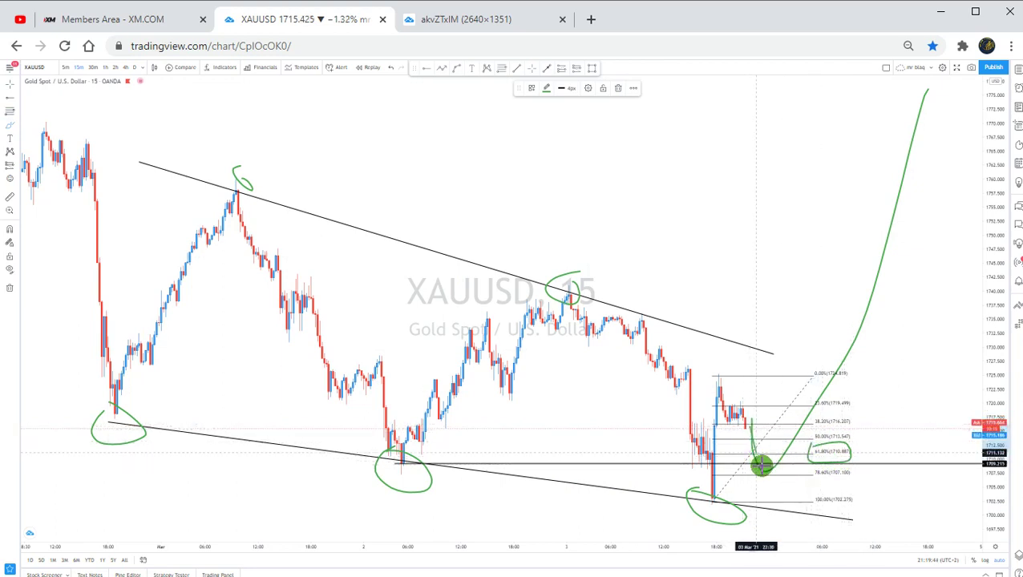
{"action": "left_click_drag", "start_coordinate": [767, 458], "coordinate": [866, 222]}
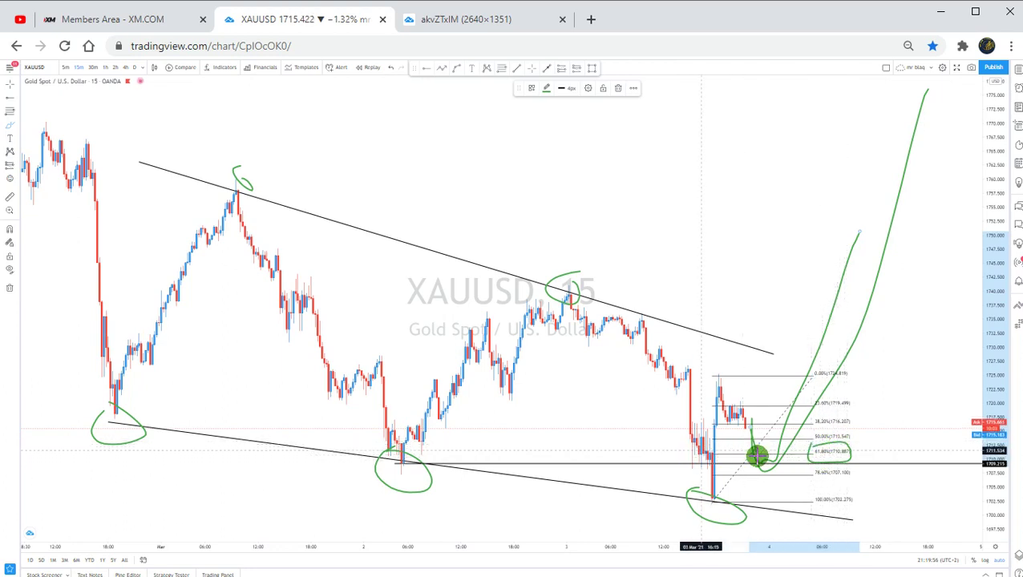
Brush a U-shaped pullback down to the horizontal ray and outline the 2 March low candles at the ray's start
{"action": "mouse_move", "coordinate": [752, 421]}
{"action": "left_mouse_down"}
{"action": "mouse_move", "coordinate": [765, 463]}
{"action": "mouse_move", "coordinate": [792, 434]}
{"action": "left_mouse_up"}
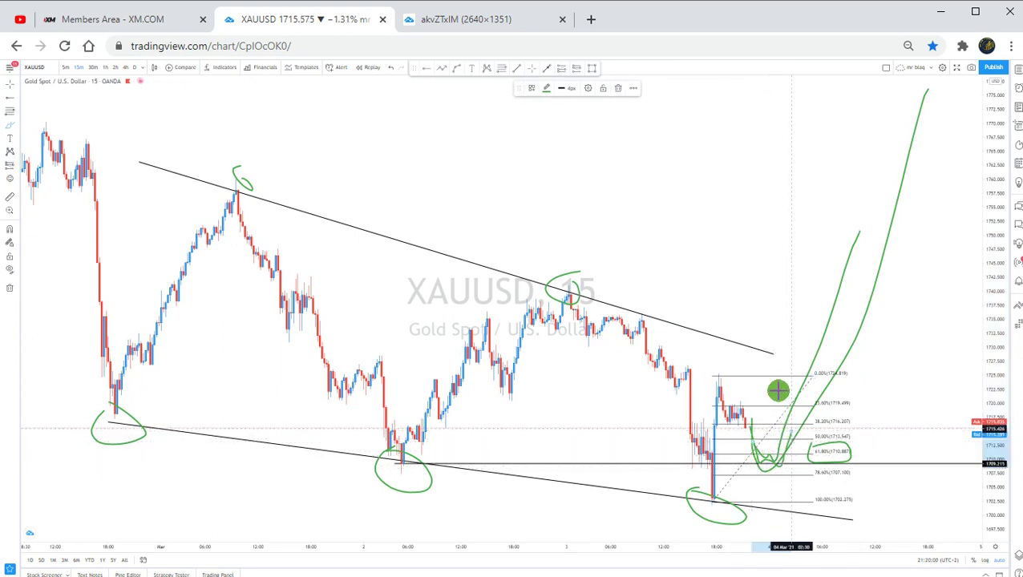
{"action": "mouse_move", "coordinate": [413, 440]}
{"action": "left_mouse_down"}
{"action": "mouse_move", "coordinate": [411, 469]}
{"action": "mouse_move", "coordinate": [398, 467]}
{"action": "mouse_move", "coordinate": [402, 443]}
{"action": "mouse_move", "coordinate": [411, 446]}
{"action": "left_mouse_up"}
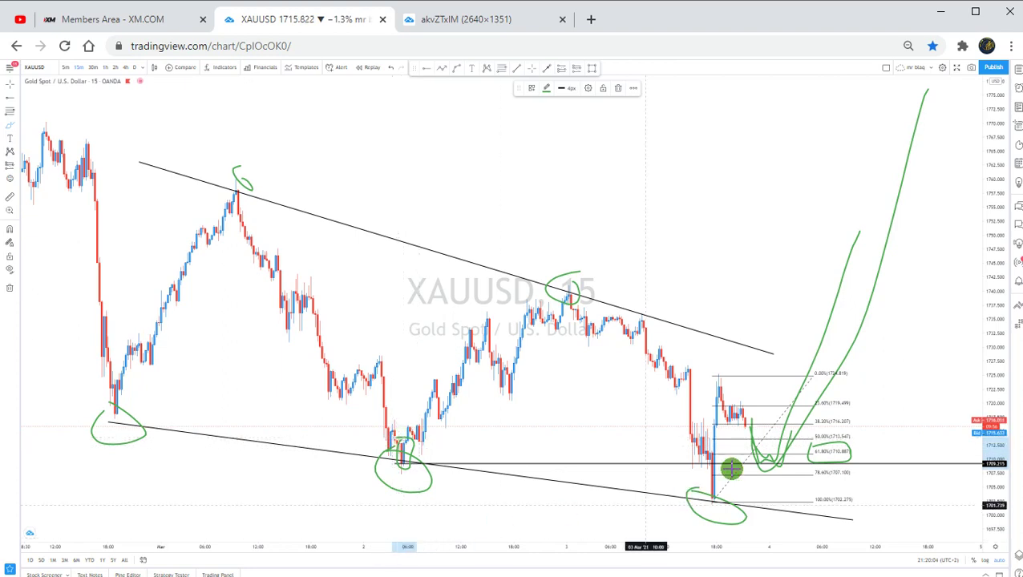
Brush an extension of the upper trendline and a projected breakout, retest and further rise to about 1755
{"action": "mouse_move", "coordinate": [786, 467]}
{"action": "left_mouse_down"}
{"action": "mouse_move", "coordinate": [776, 433]}
{"action": "mouse_move", "coordinate": [783, 448]}
{"action": "mouse_move", "coordinate": [818, 402]}
{"action": "mouse_move", "coordinate": [845, 311]}
{"action": "left_mouse_up"}
{"action": "mouse_move", "coordinate": [776, 347]}
{"action": "left_mouse_down"}
{"action": "mouse_move", "coordinate": [836, 365]}
{"action": "mouse_move", "coordinate": [755, 346]}
{"action": "mouse_move", "coordinate": [861, 377]}
{"action": "mouse_move", "coordinate": [805, 376]}
{"action": "mouse_move", "coordinate": [851, 343]}
{"action": "mouse_move", "coordinate": [854, 363]}
{"action": "mouse_move", "coordinate": [840, 325]}
{"action": "mouse_move", "coordinate": [851, 369]}
{"action": "mouse_move", "coordinate": [853, 345]}
{"action": "mouse_move", "coordinate": [874, 346]}
{"action": "mouse_move", "coordinate": [914, 259]}
{"action": "left_mouse_up"}
{"action": "left_click_drag", "start_coordinate": [900, 301], "coordinate": [951, 206]}
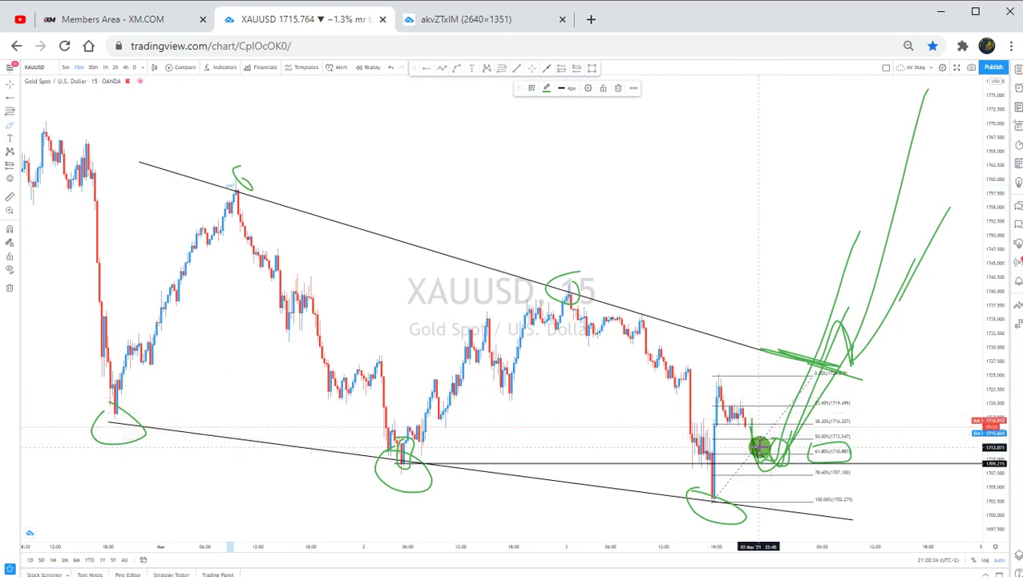
Delete the selected brush mark and remove all remaining drawings from the 15-minute chart
{"action": "left_click", "coordinate": [620, 90]}
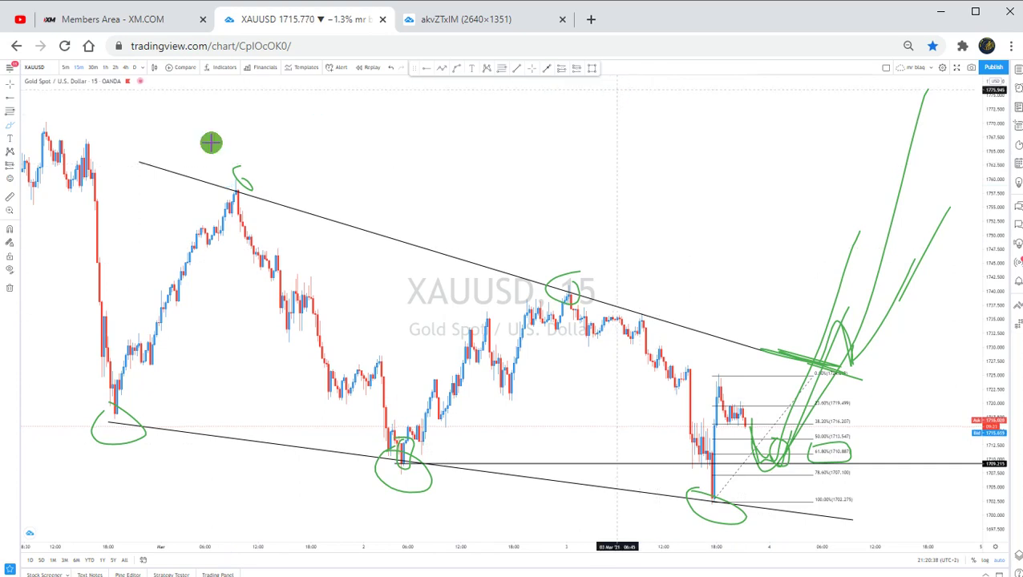
{"action": "left_click", "coordinate": [9, 290]}
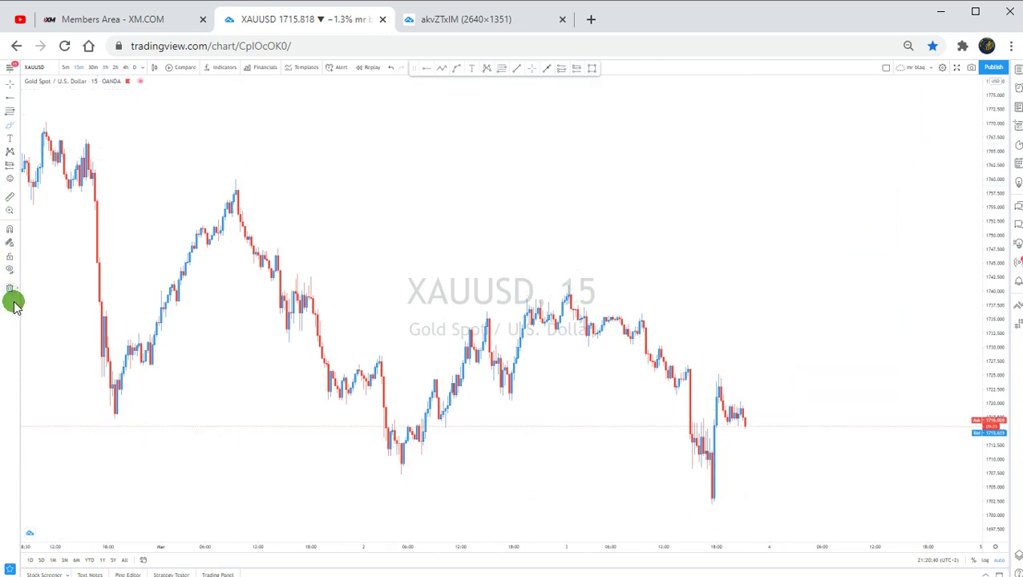